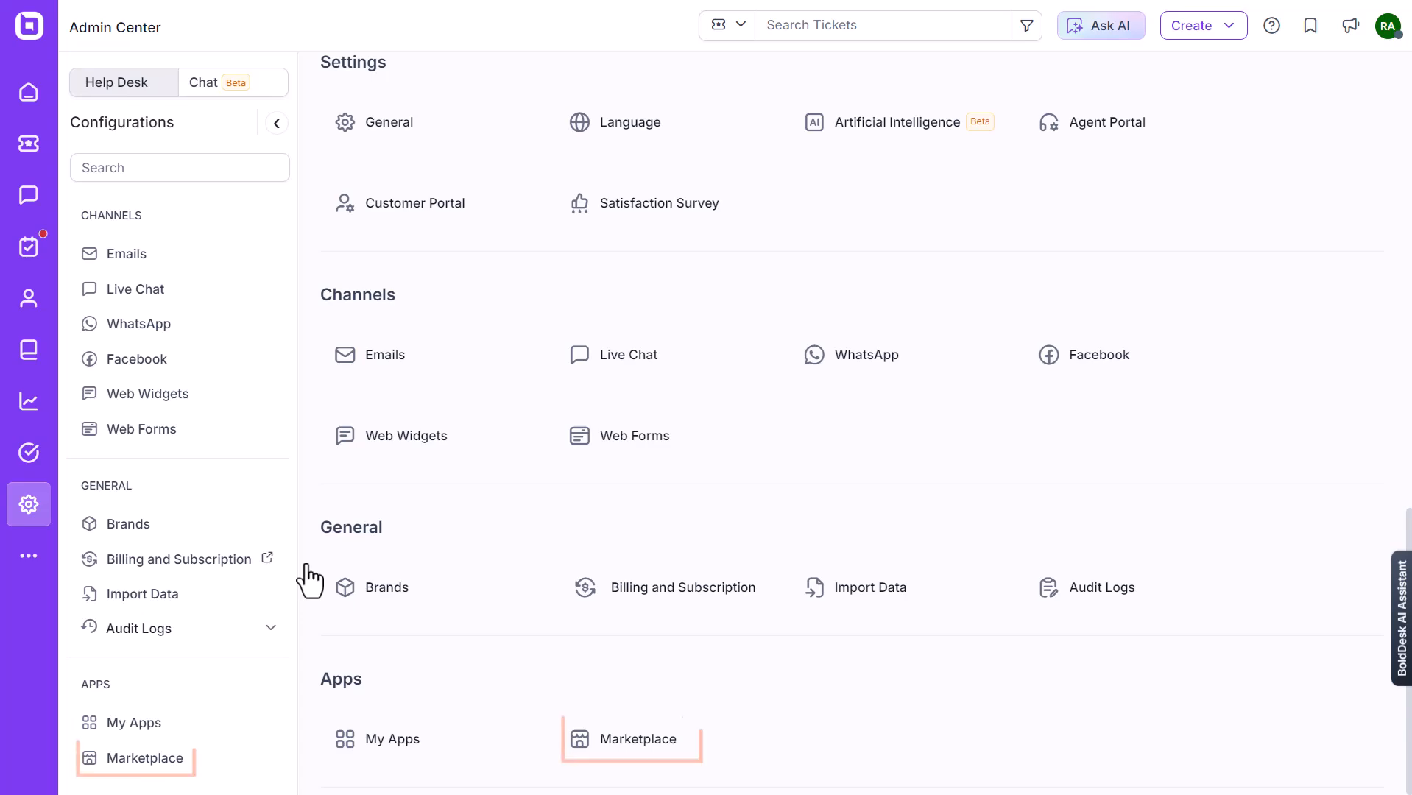
# Search the Marketplace for 'slack' and open the Slack app's overview page.
pyautogui.click(647, 762)
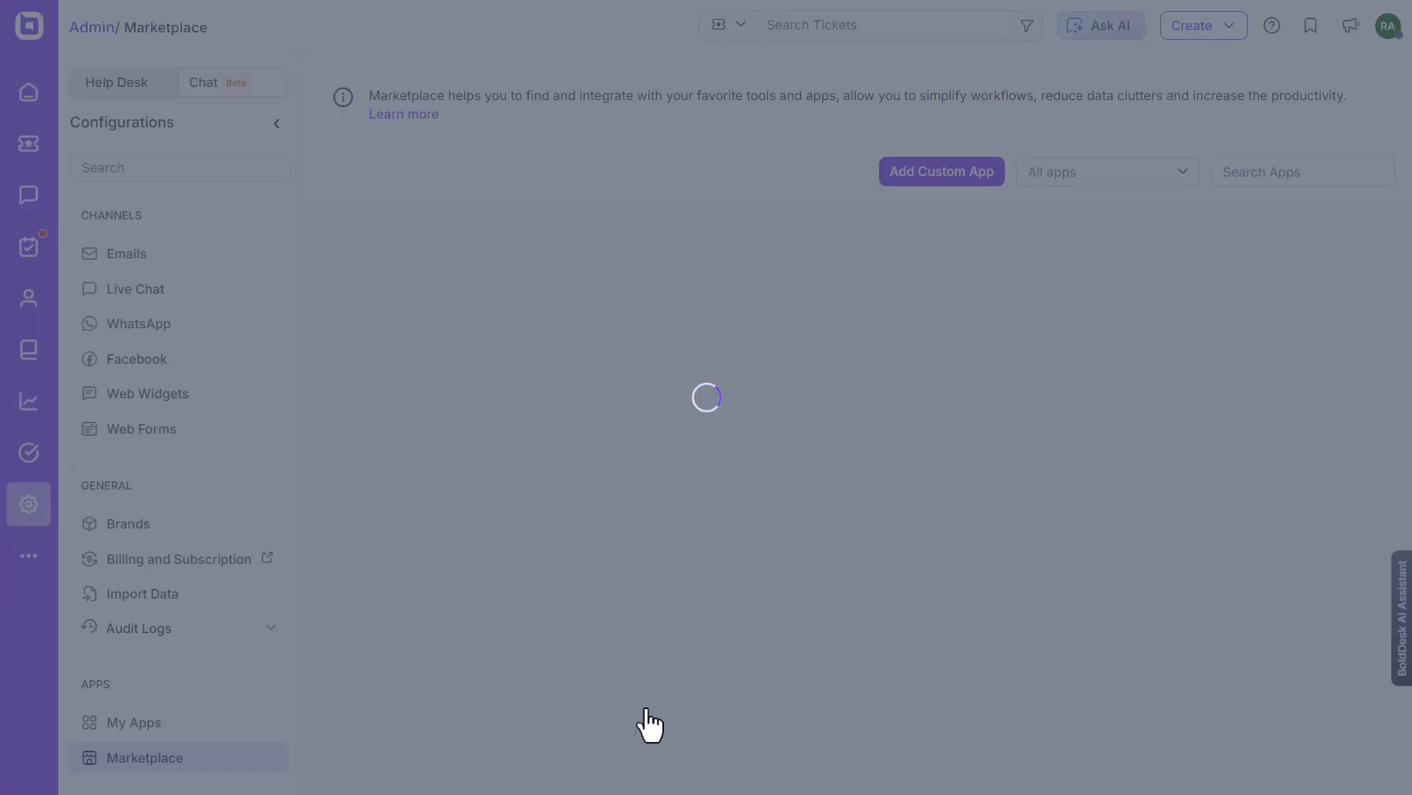
pyautogui.click(1243, 174)
pyautogui.write('slack')
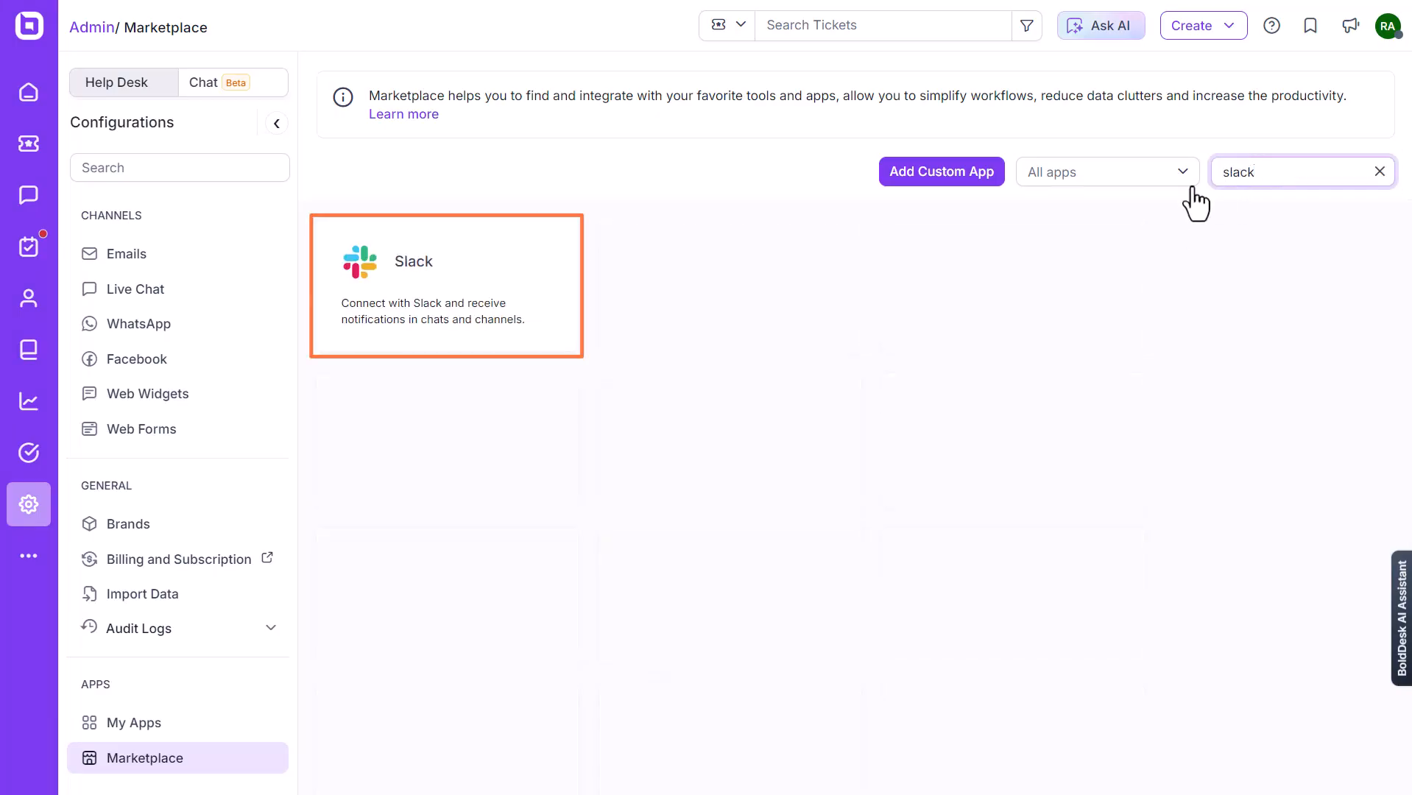
pyautogui.click(434, 299)
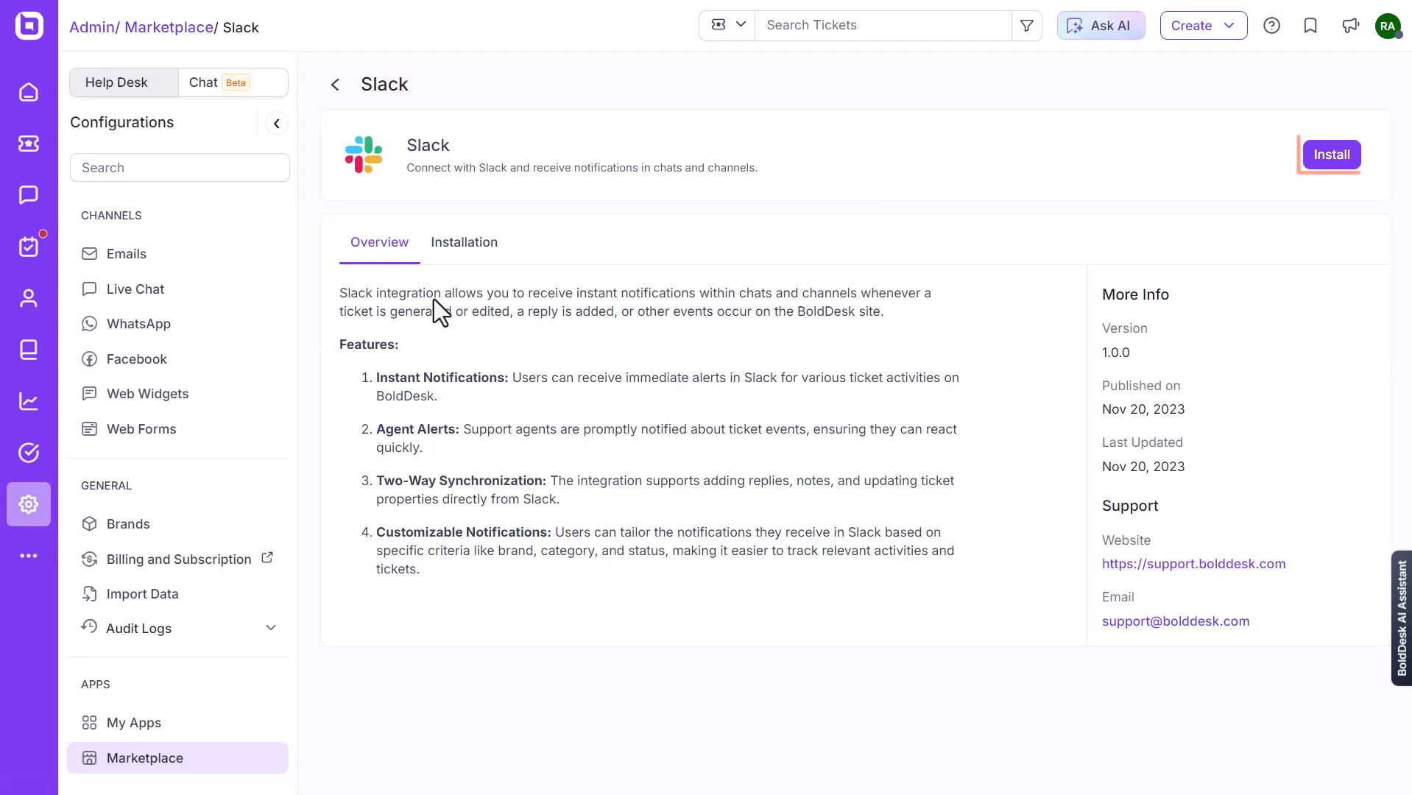
# Start installing Slack and enter the Sales & Marketing workspace address.
pyautogui.click(1332, 156)
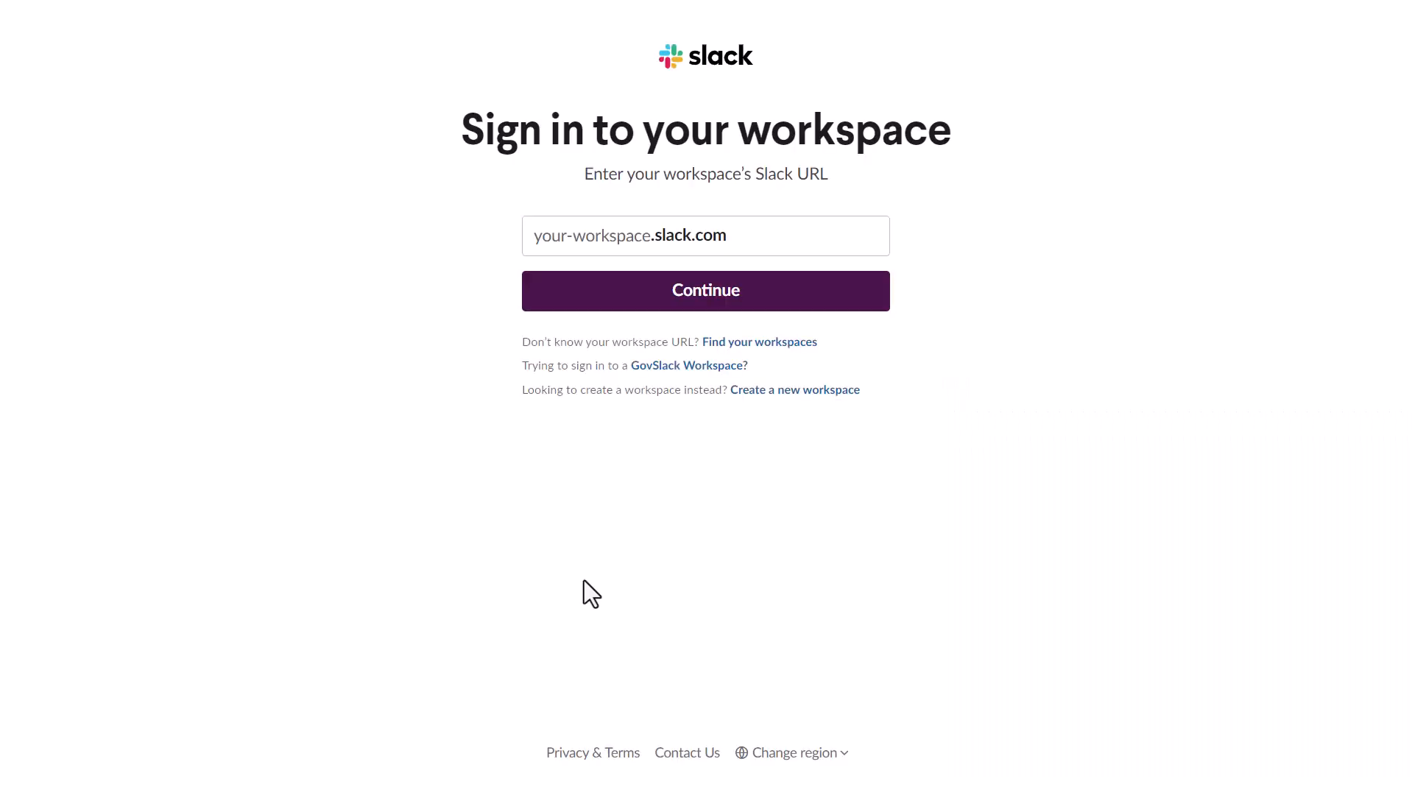
pyautogui.click(762, 239)
pyautogui.hotkey('ctrl', 'v')
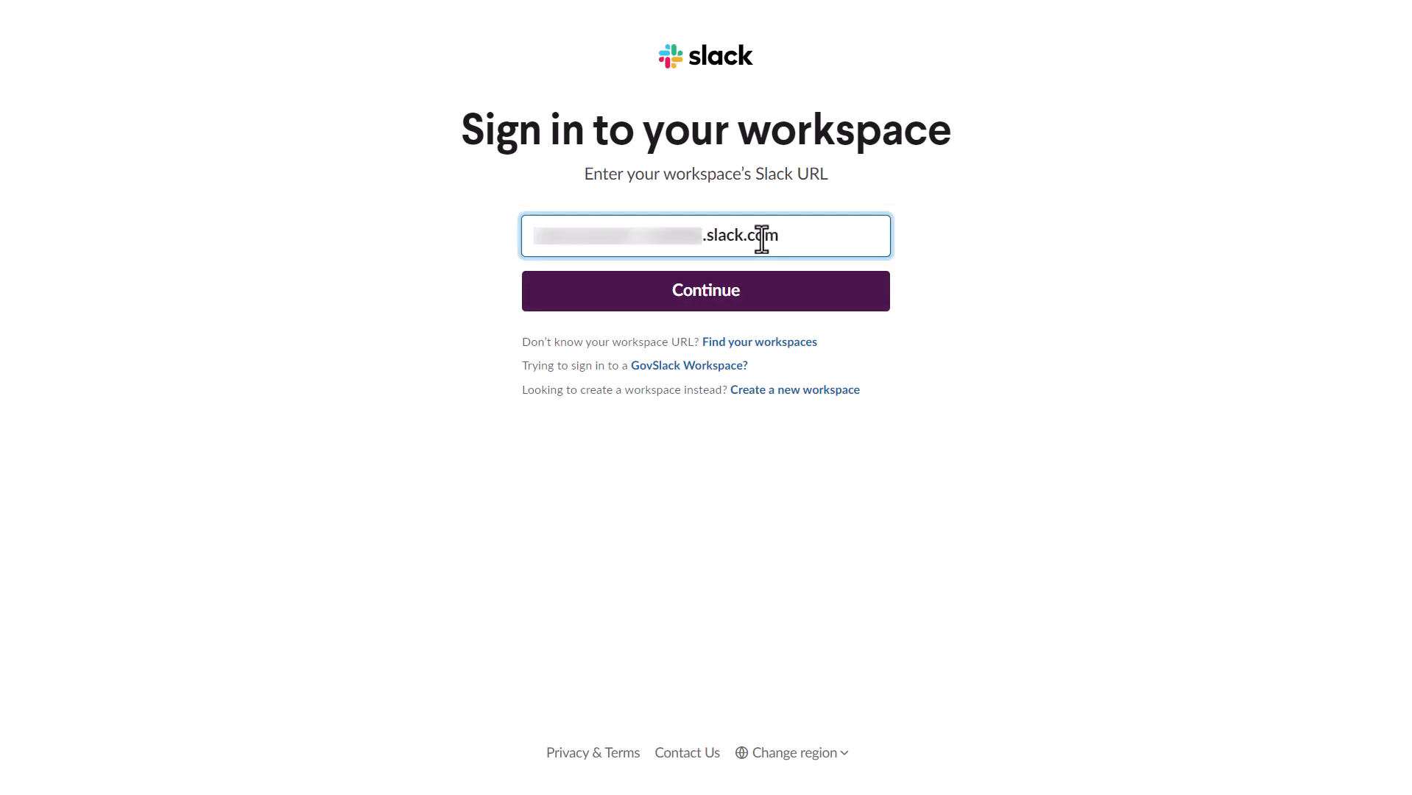
pyautogui.click(681, 296)
# Sign in with the account password and allow BoldDesk access to the workspace.
pyautogui.click(668, 555)
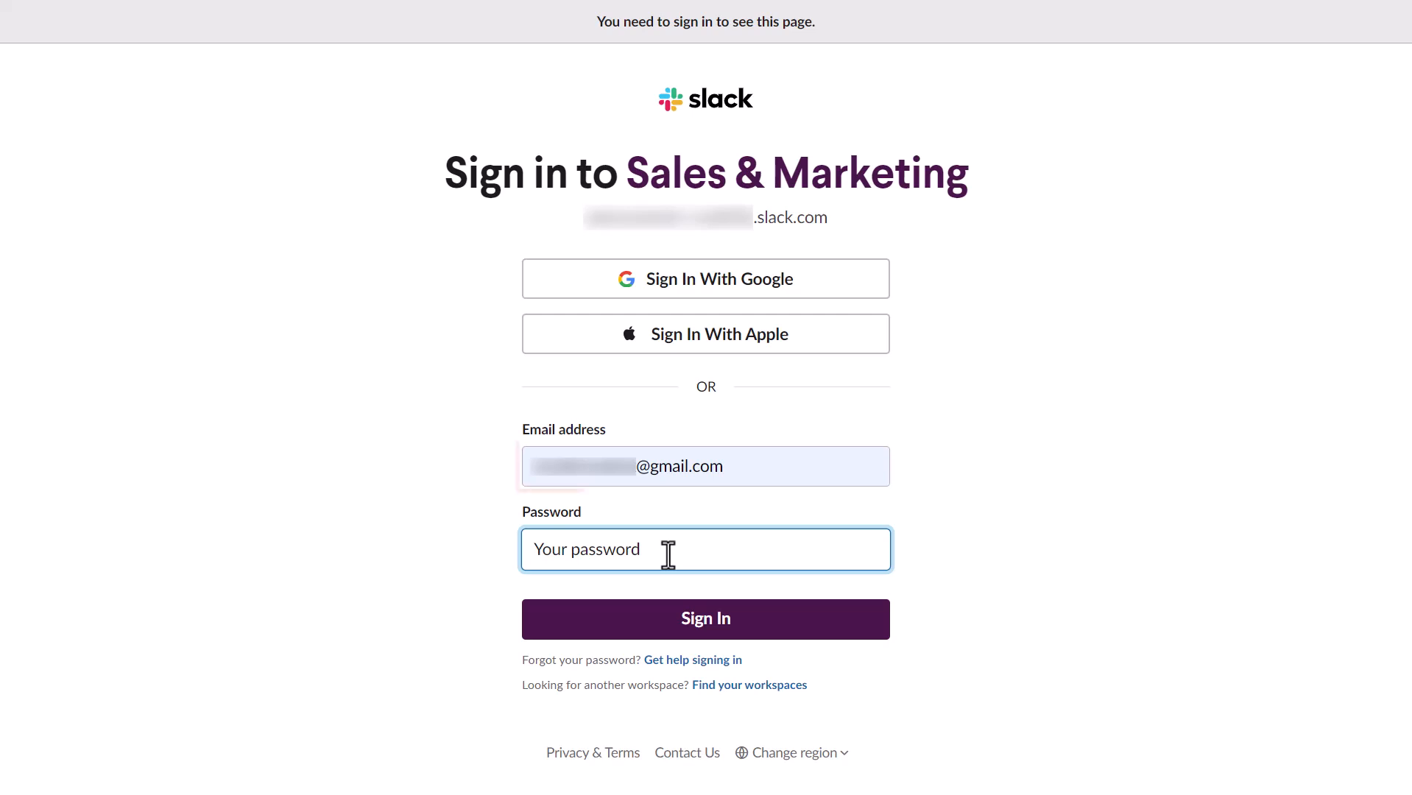
pyautogui.write('••••••••')
pyautogui.click(691, 627)
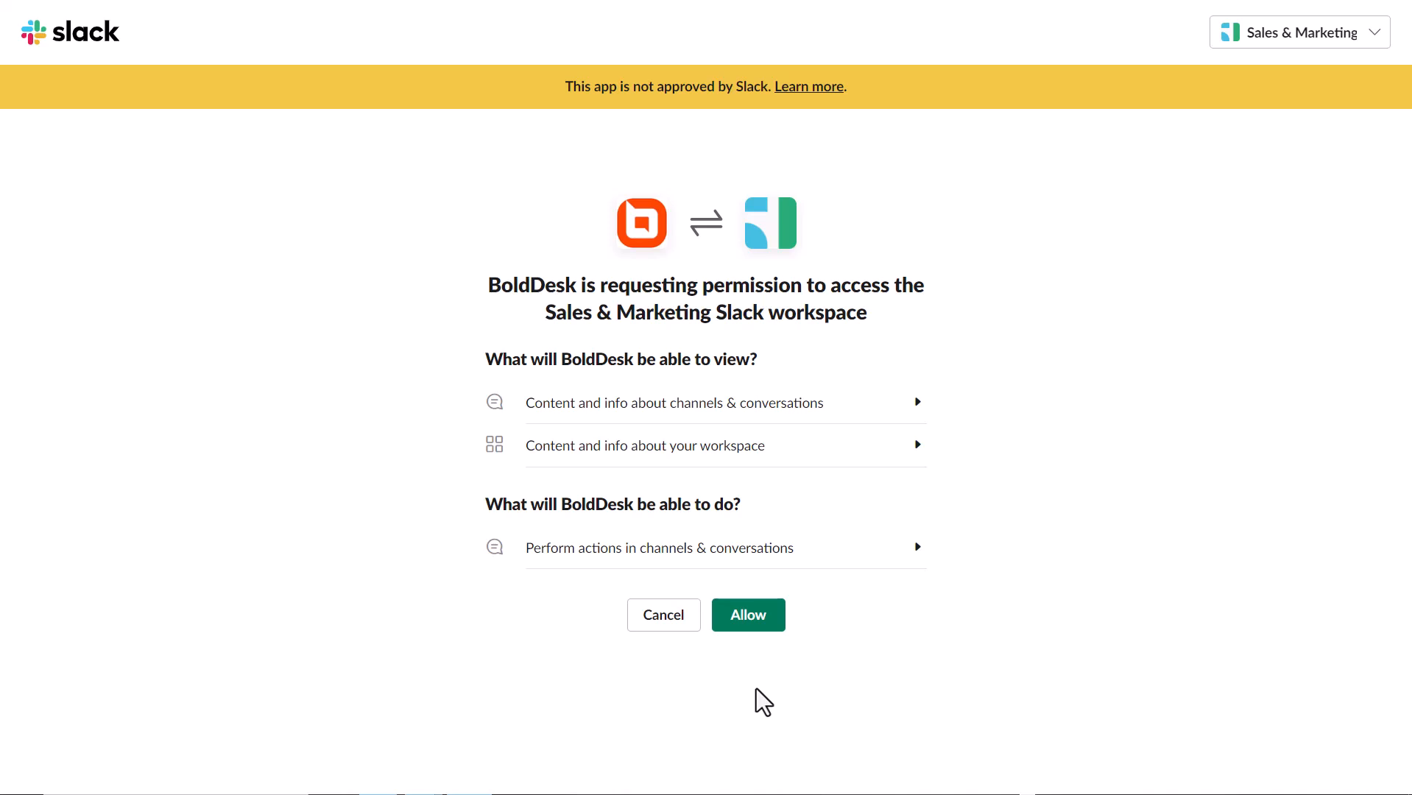
pyautogui.click(747, 621)
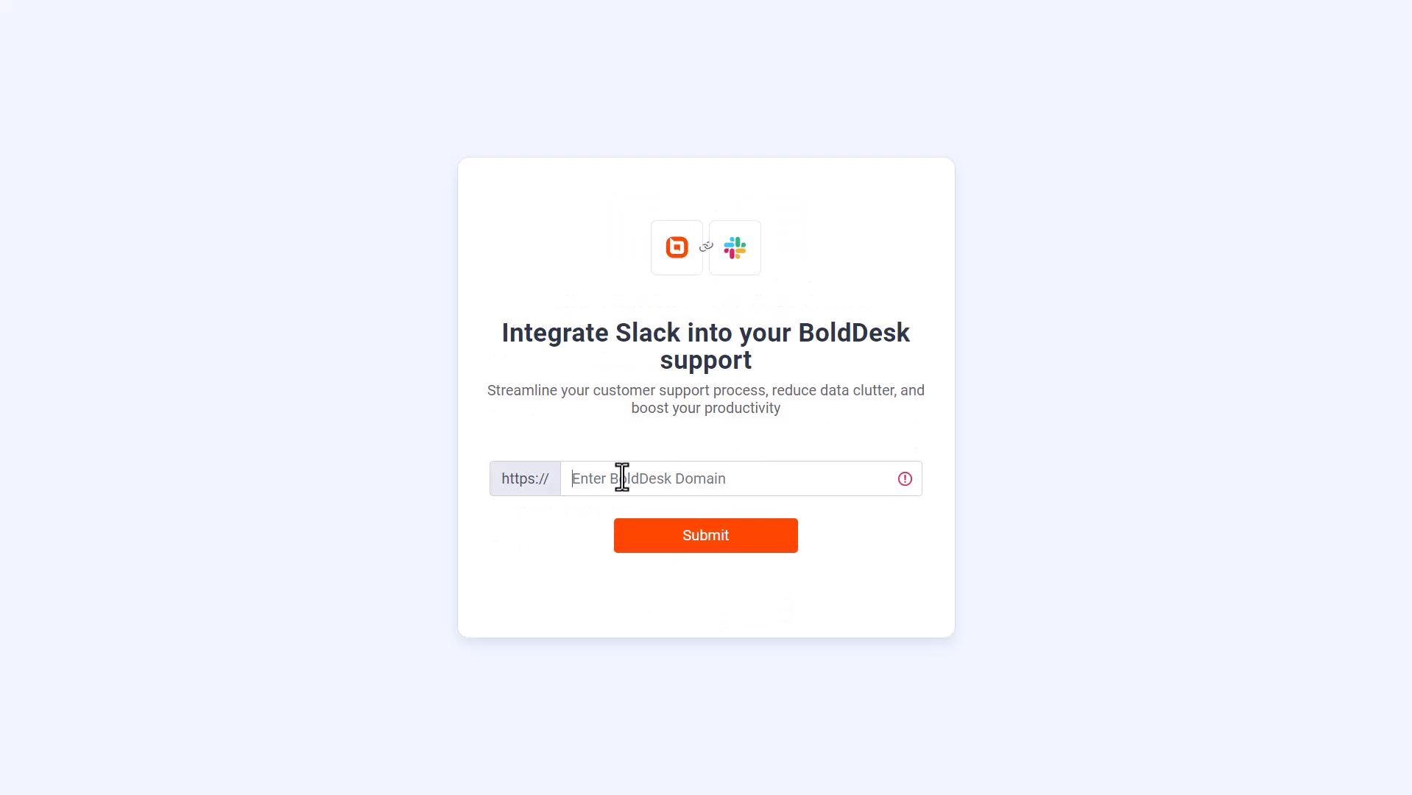
# Submit the BoldDesk domain and allow the integration access to BoldDesk data.
pyautogui.click(620, 483)
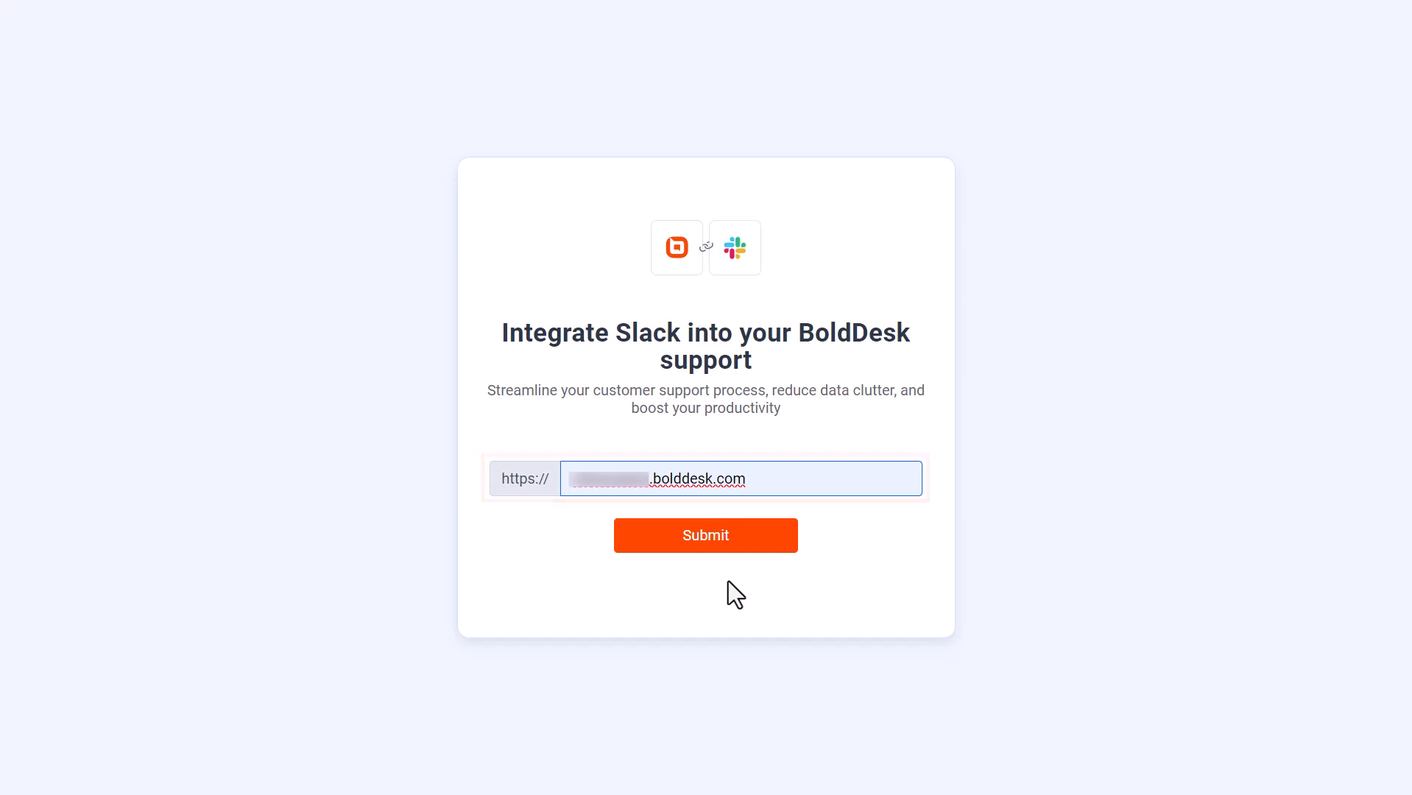
pyautogui.click(707, 549)
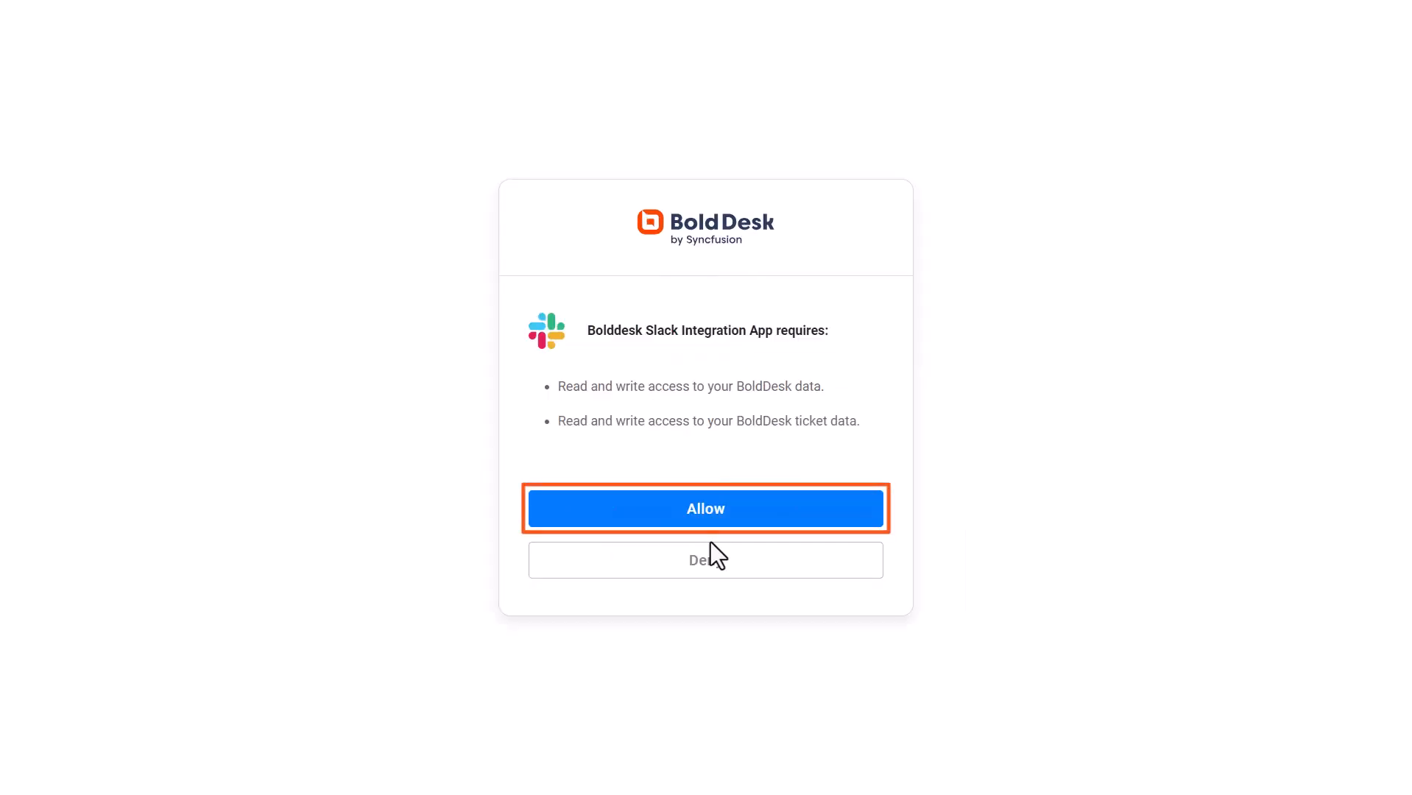
pyautogui.click(696, 520)
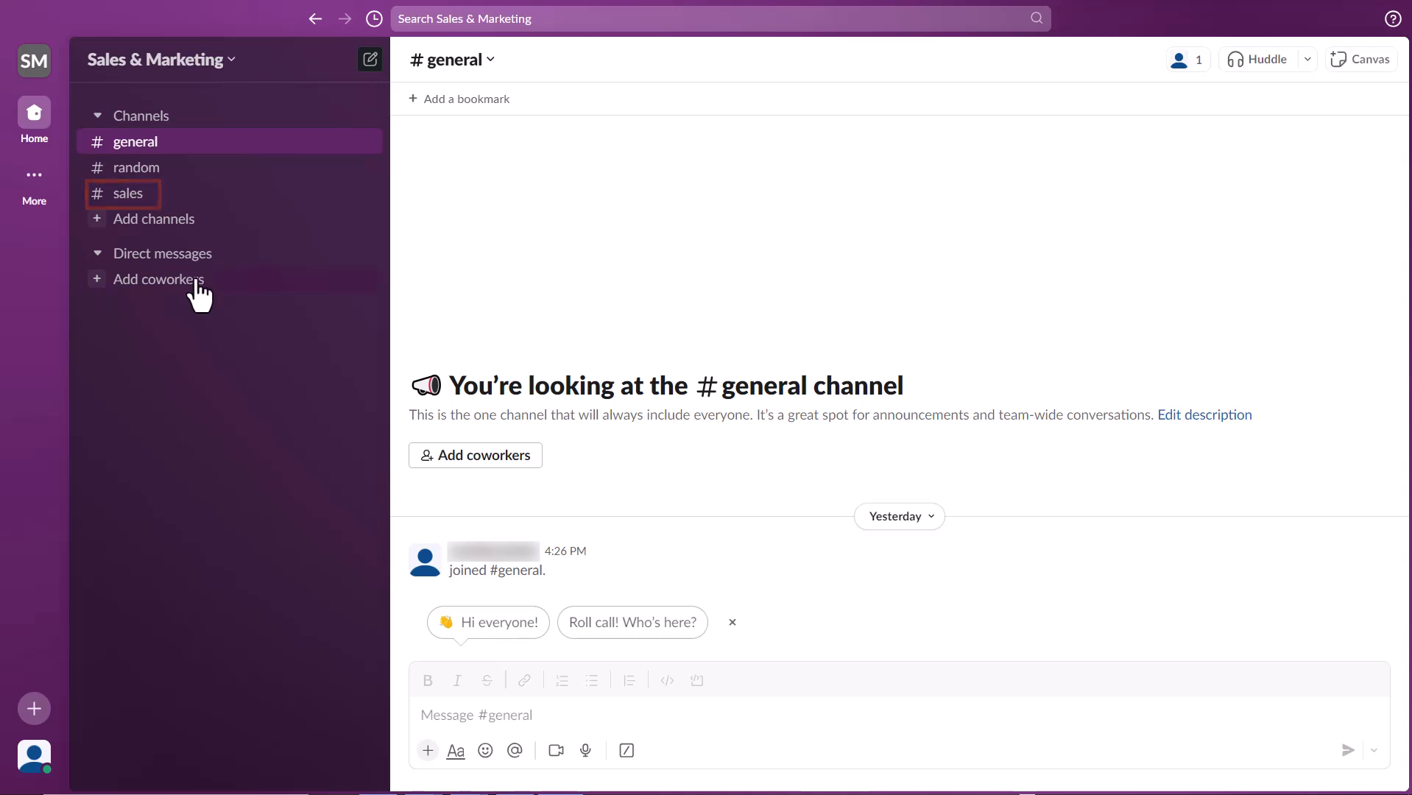
# In #sales, use /add to add the BoldDesk app to the channel.
pyautogui.click(128, 199)
pyautogui.click(448, 707)
pyautogui.write('/add')
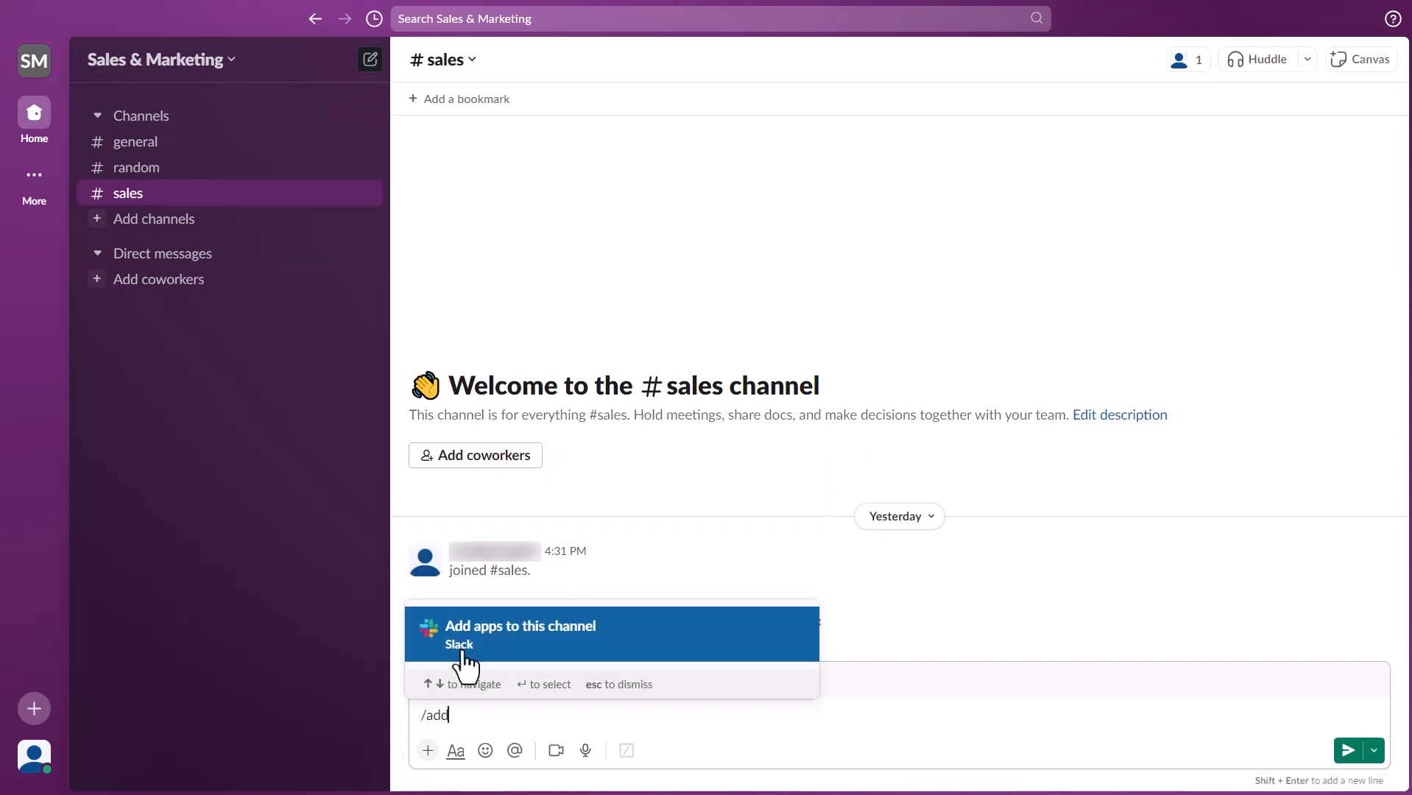
pyautogui.click(462, 650)
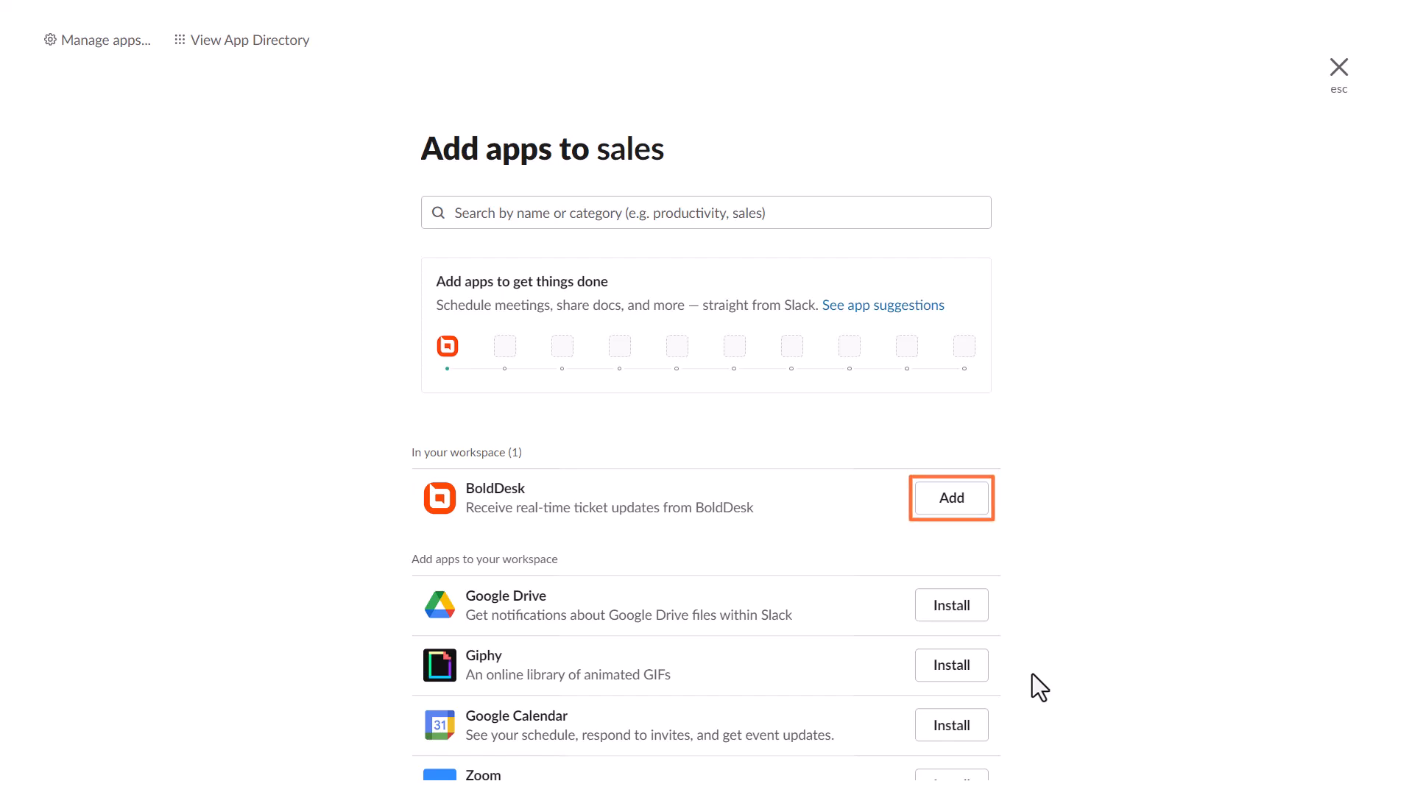
pyautogui.click(931, 508)
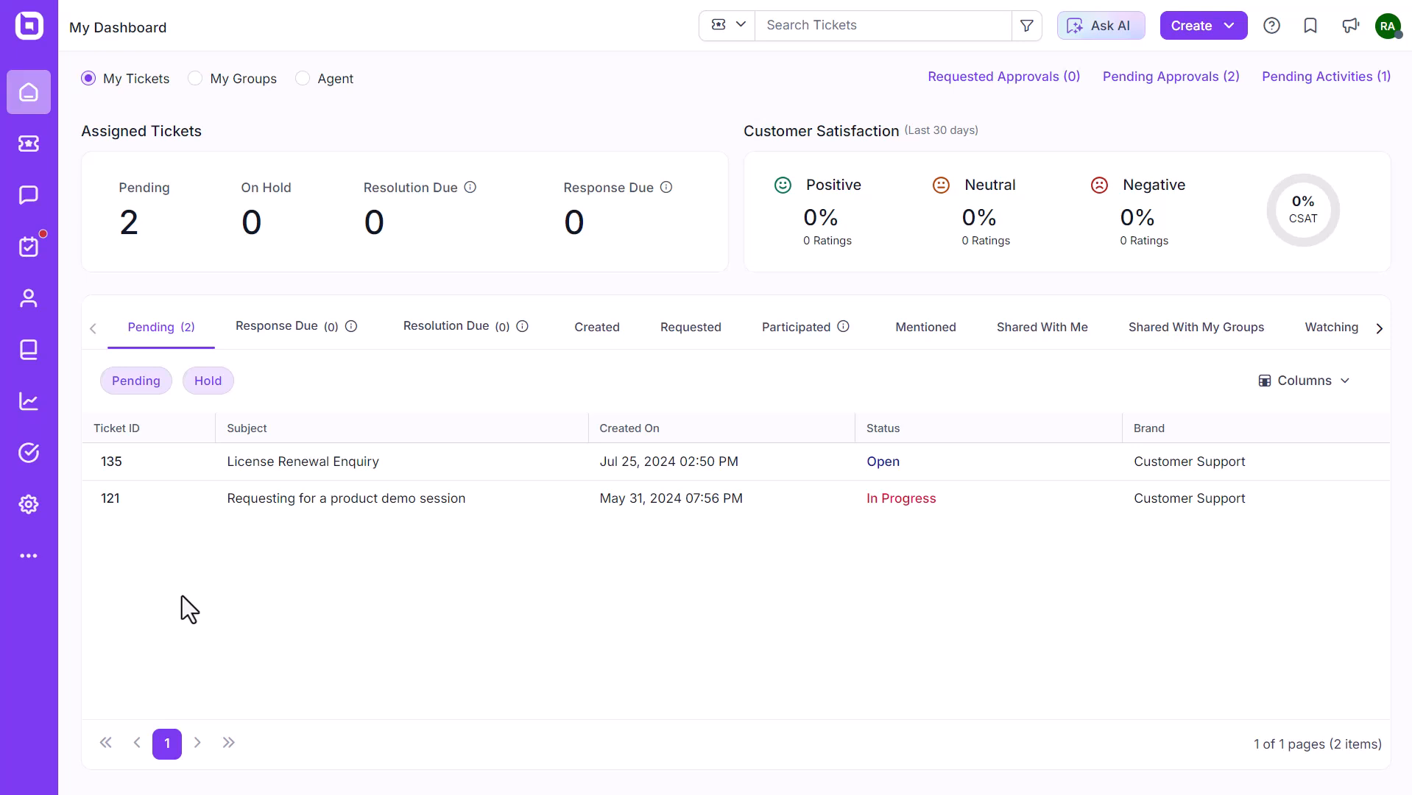
# Find Slack under Settings > My Apps and open its notification editing page.
pyautogui.click(30, 507)
pyautogui.click(369, 760)
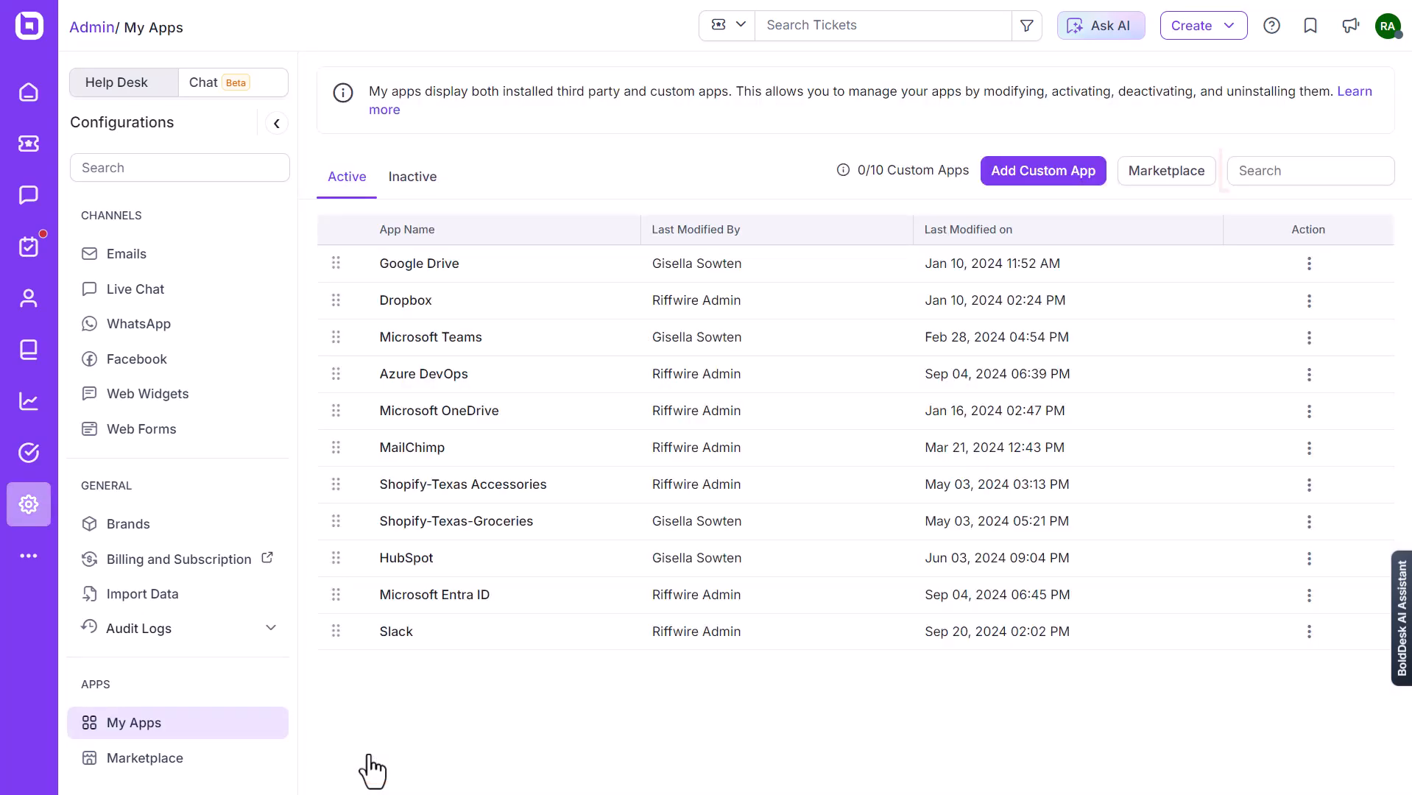
pyautogui.click(1274, 177)
pyautogui.write('slack')
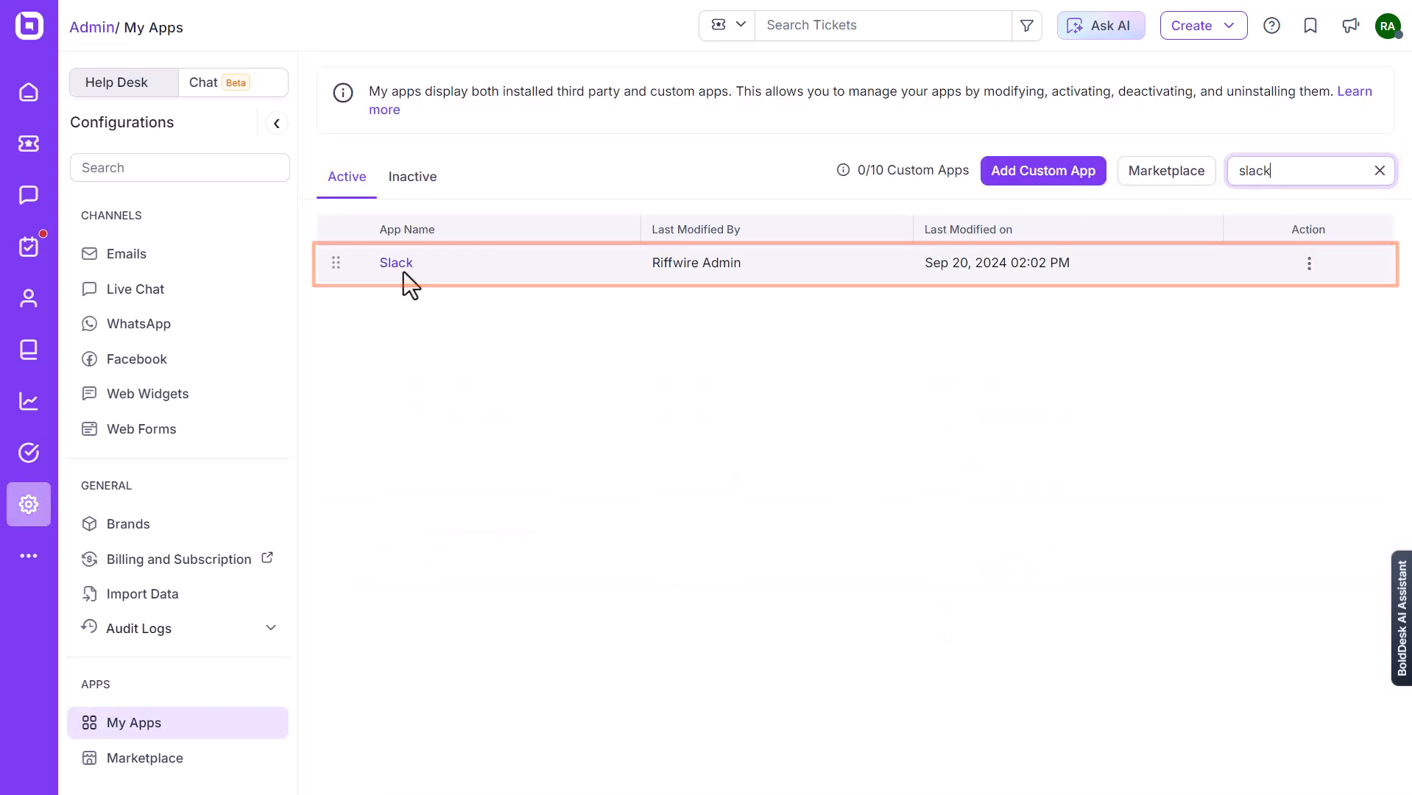
pyautogui.click(405, 274)
pyautogui.click(1336, 162)
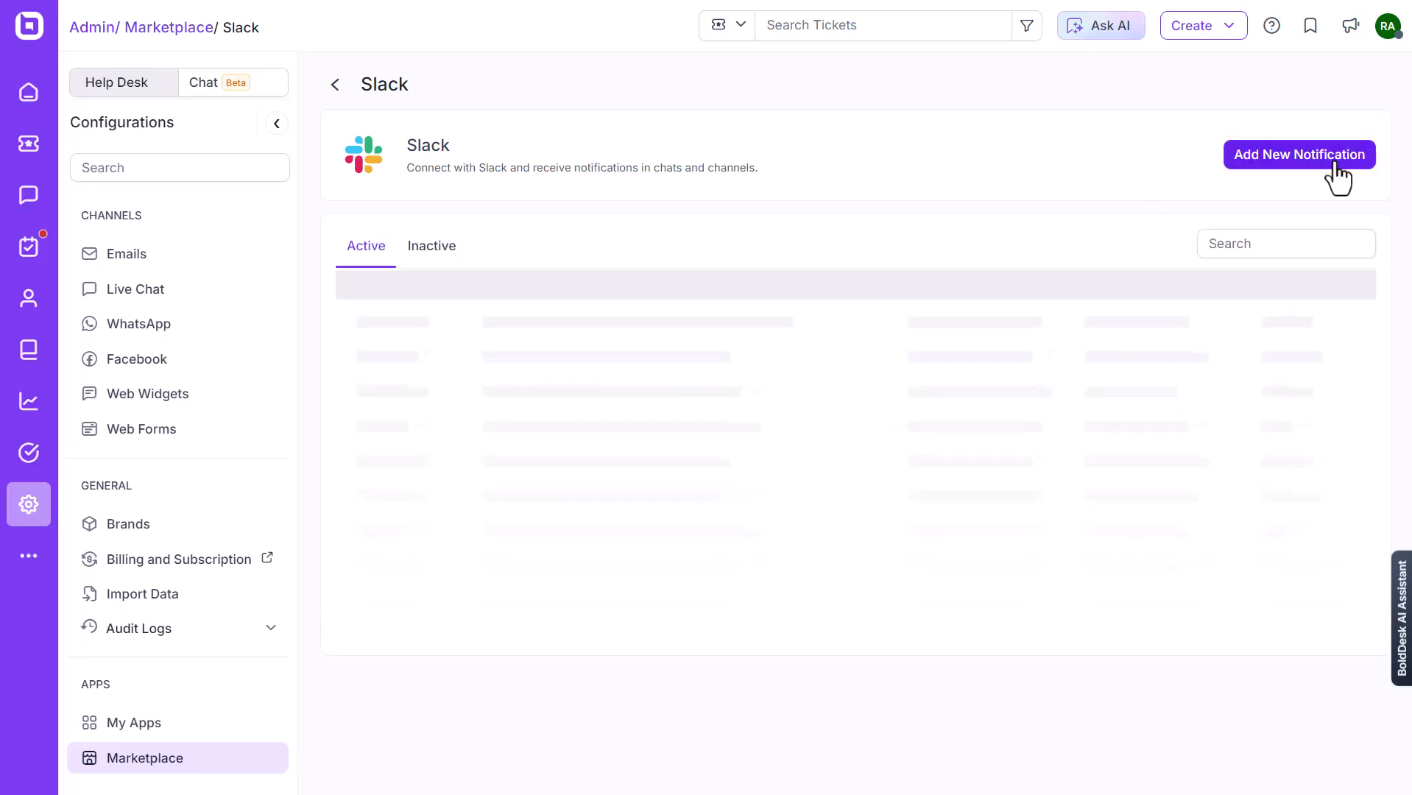
# Start a new notification named 'Sales' that notifies the ticket assignee.
pyautogui.click(1293, 156)
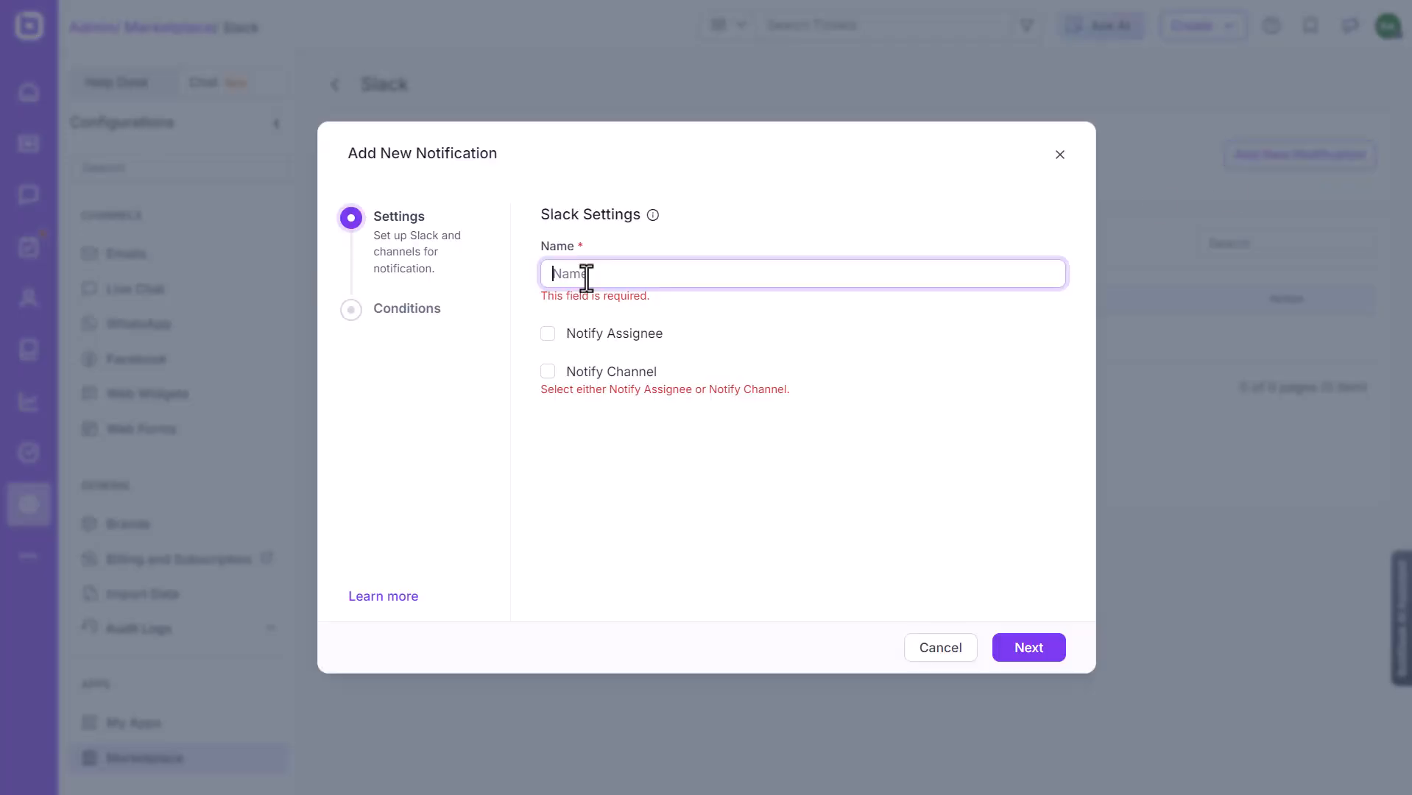
pyautogui.write('Sales')
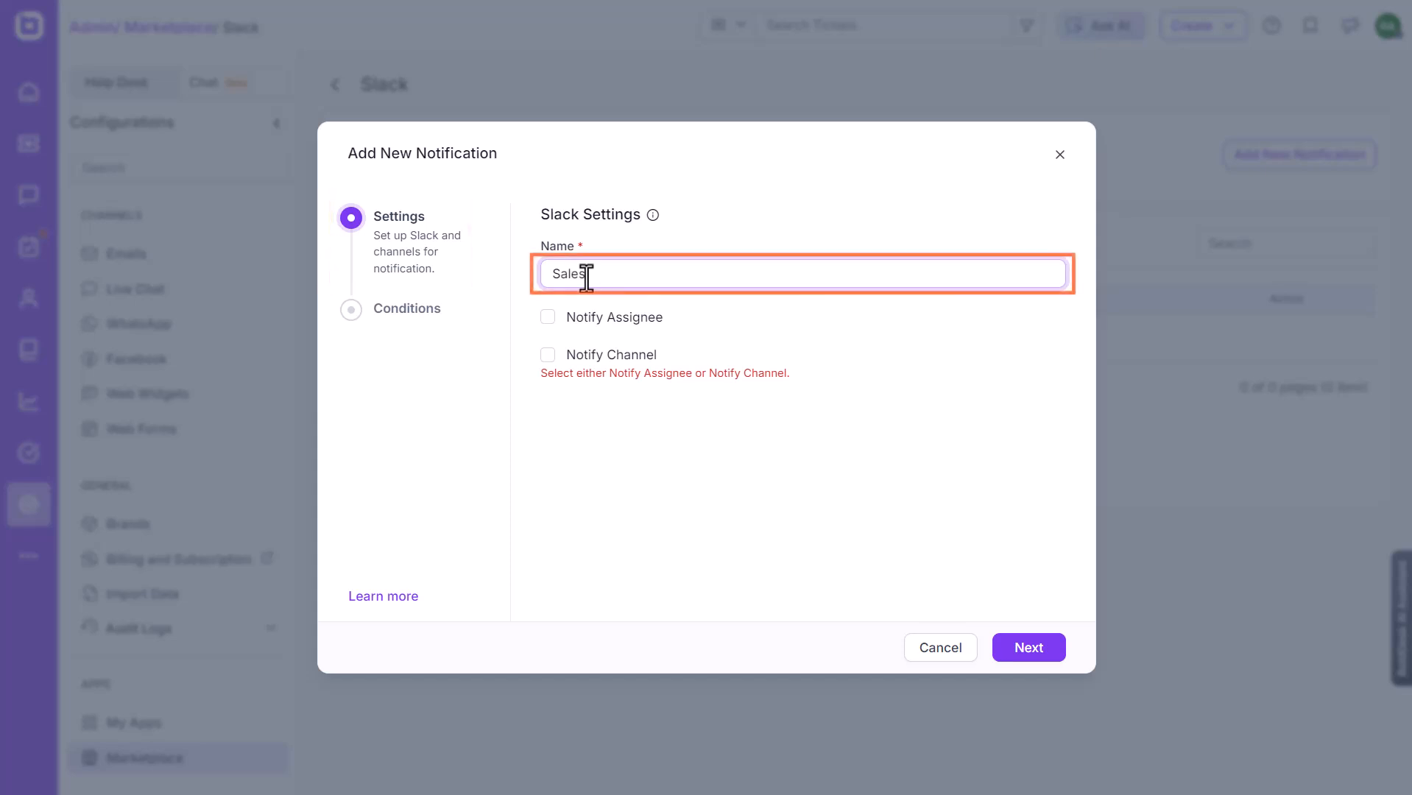
pyautogui.click(547, 318)
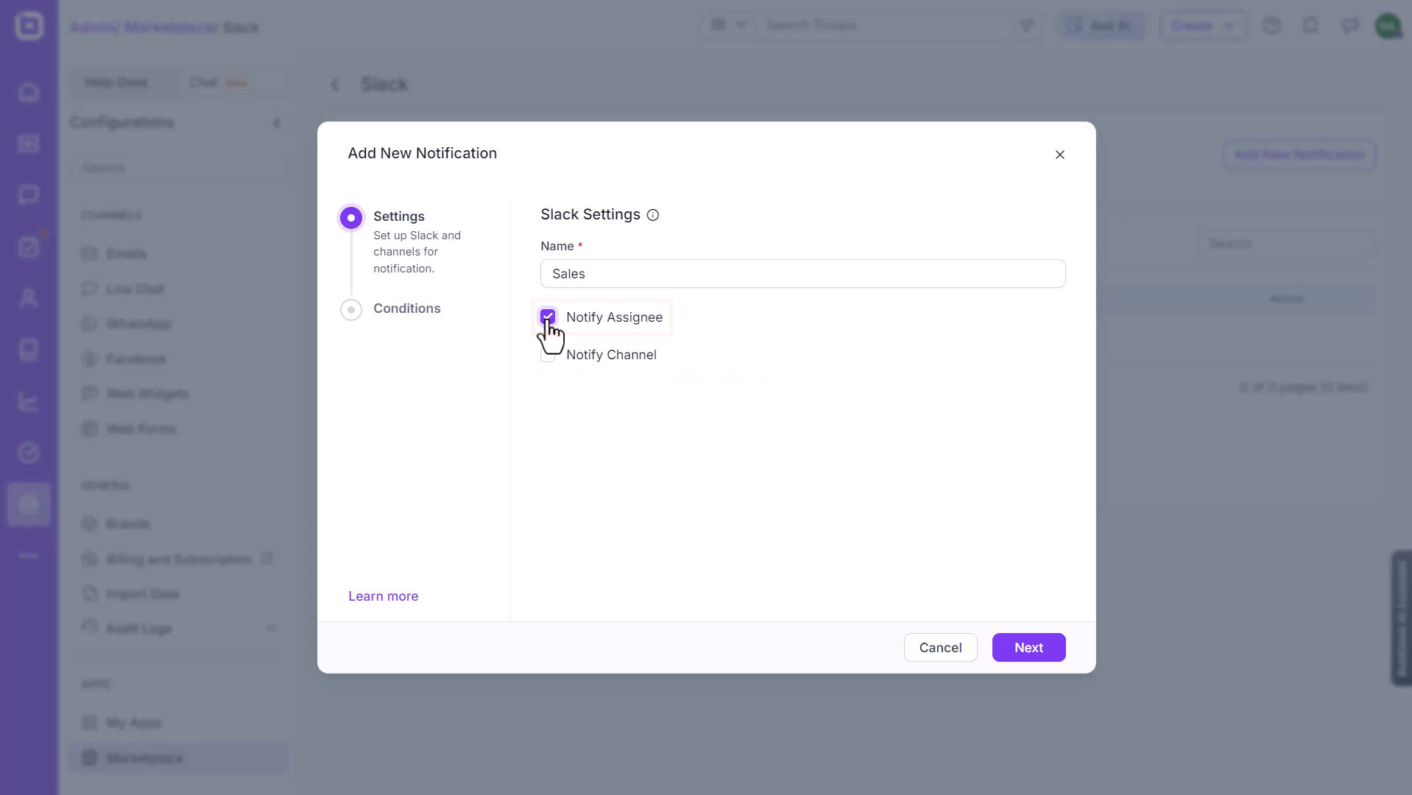
pyautogui.click(1031, 649)
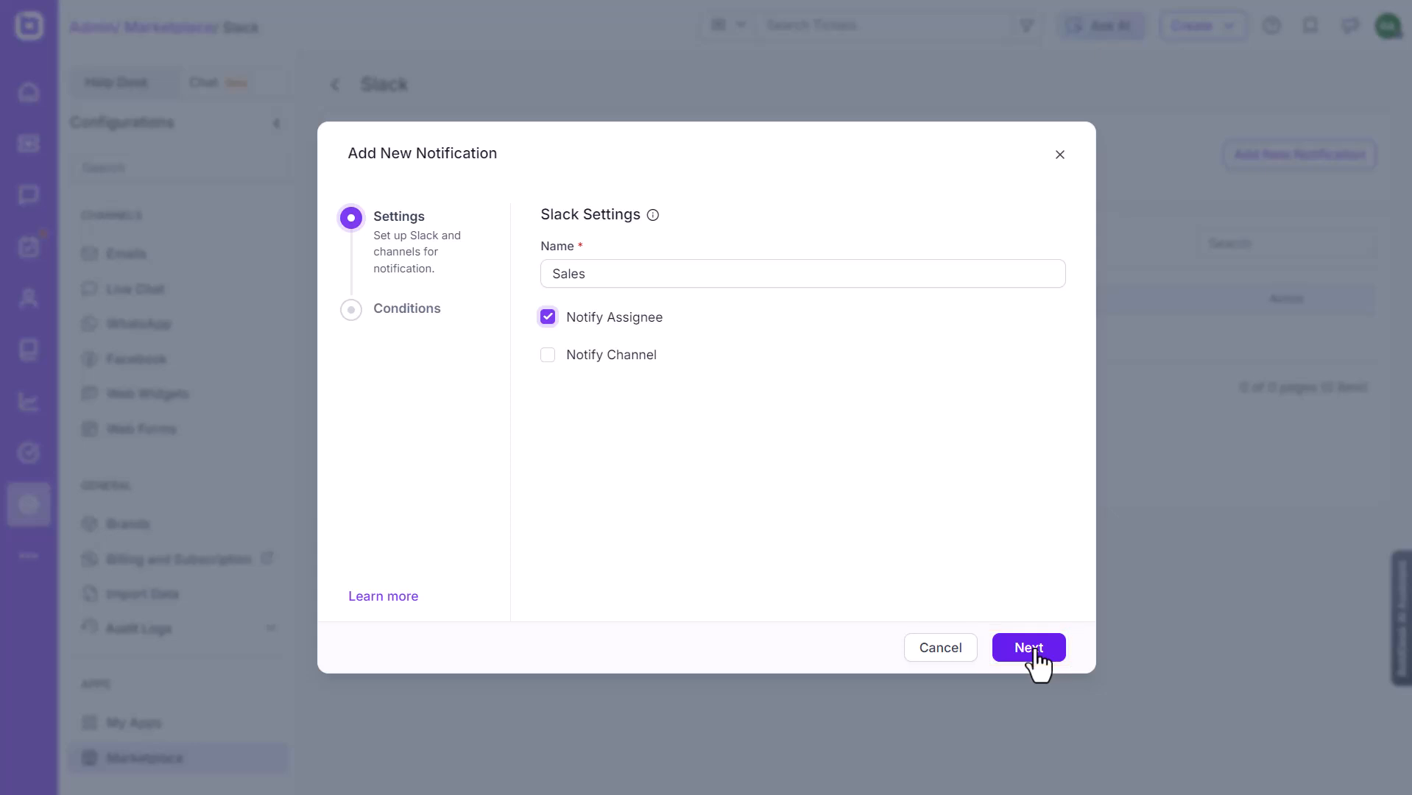
# Select the ticket events: Created, Reply created, Private note created, Ticket assigned and others.
pyautogui.click(737, 285)
pyautogui.click(710, 335)
pyautogui.click(1056, 285)
pyautogui.click(709, 367)
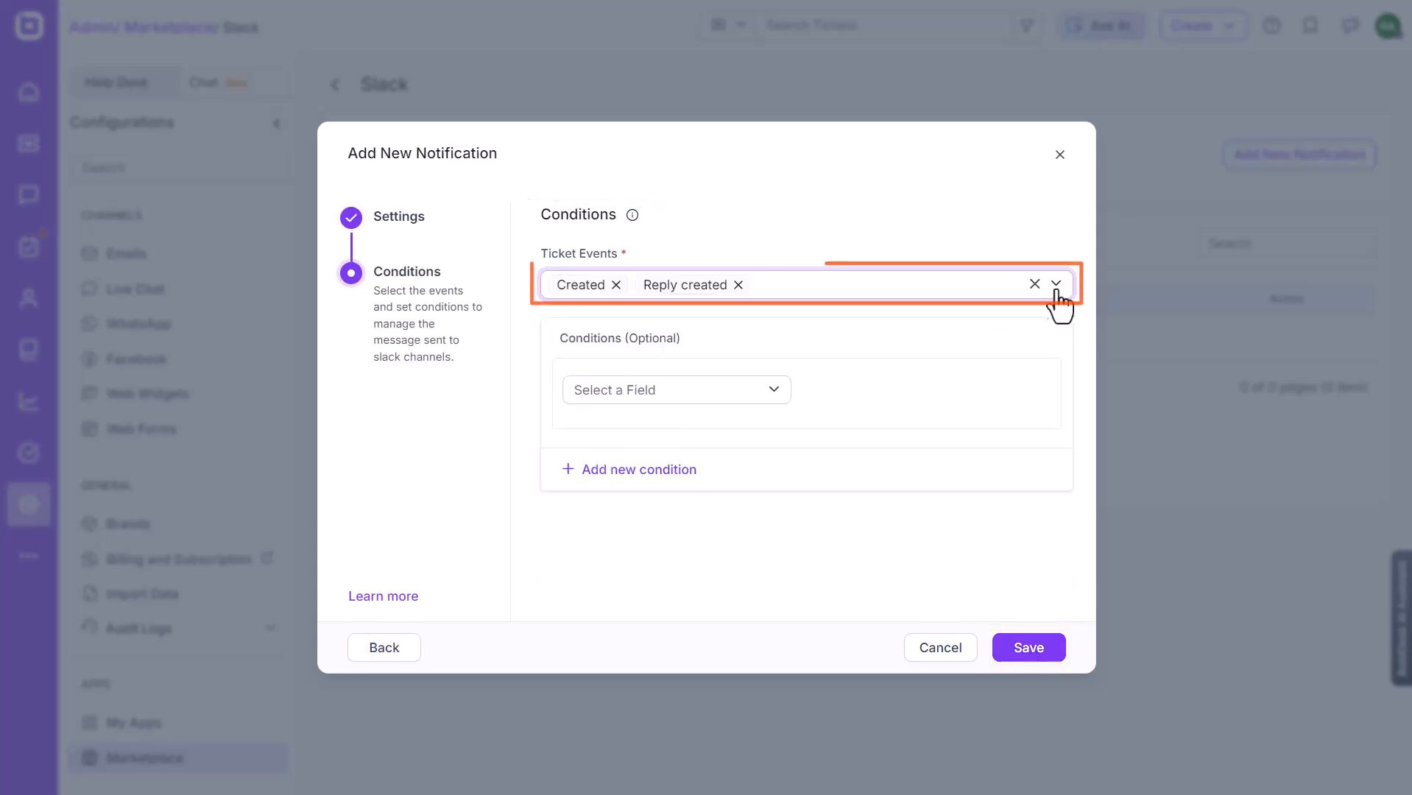
pyautogui.click(1056, 285)
pyautogui.click(810, 406)
pyautogui.click(1056, 285)
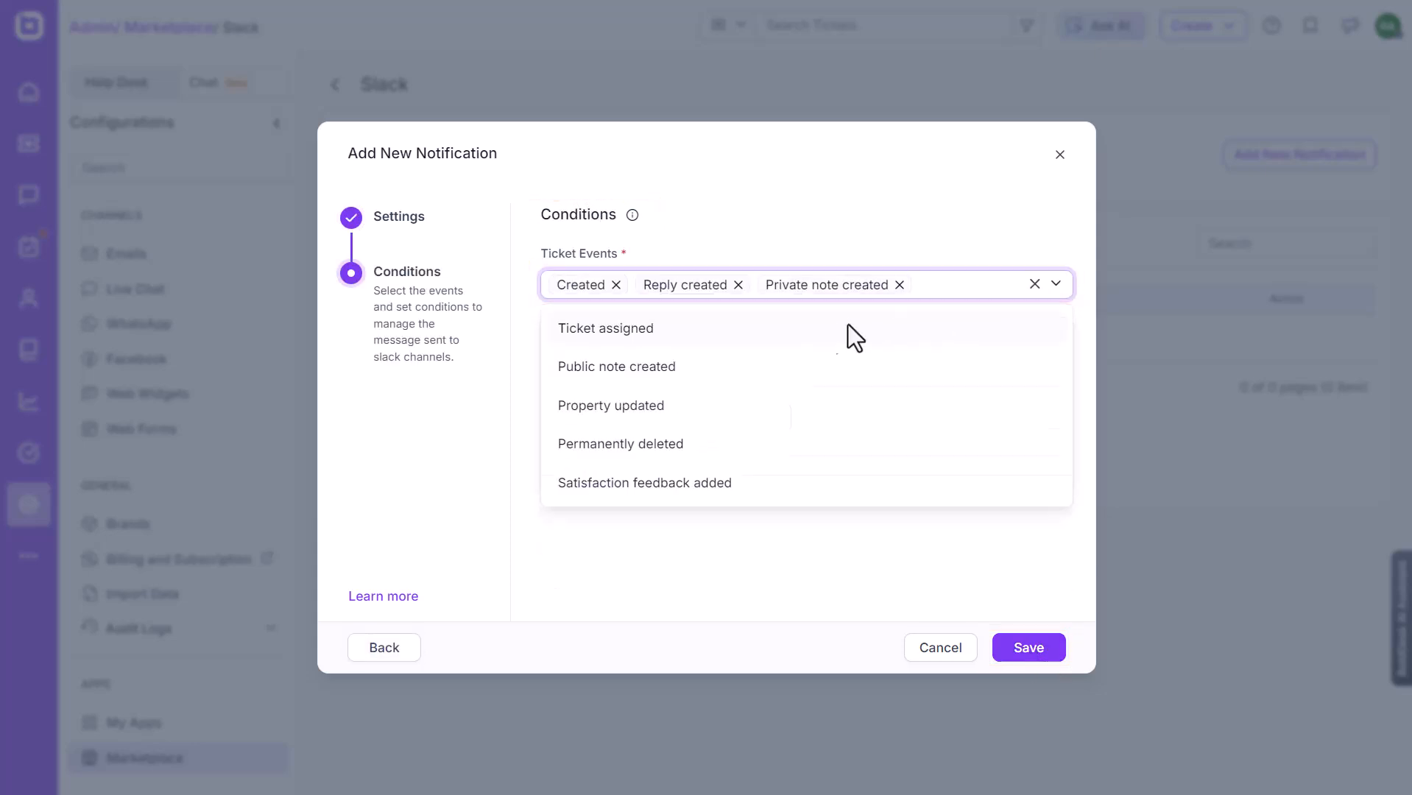
pyautogui.click(847, 329)
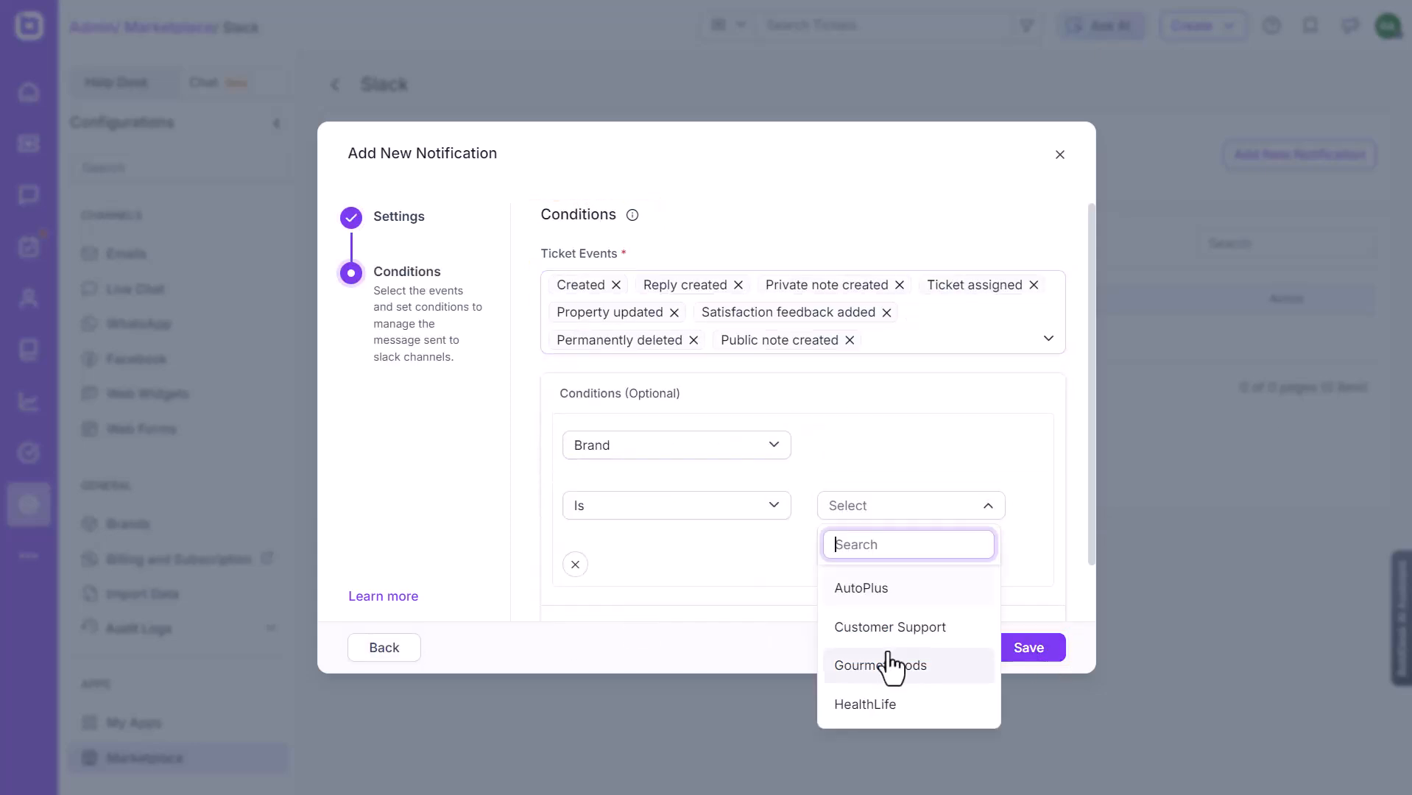
# Filter to Brand GourmetGoods and Category Sales & Marketing, then save the notification.
pyautogui.click(774, 554)
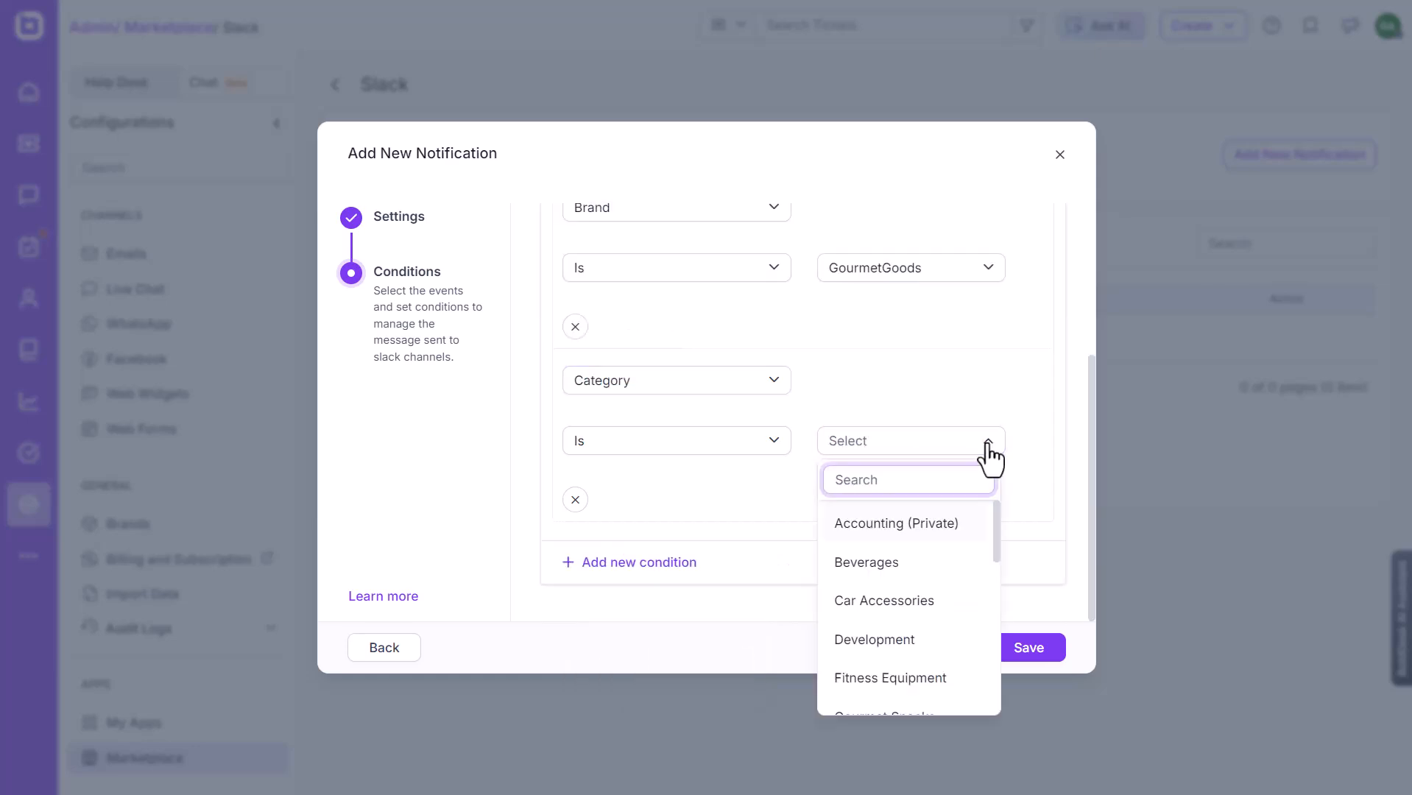
pyautogui.scroll(-5, 967, 560)
pyautogui.click(879, 508)
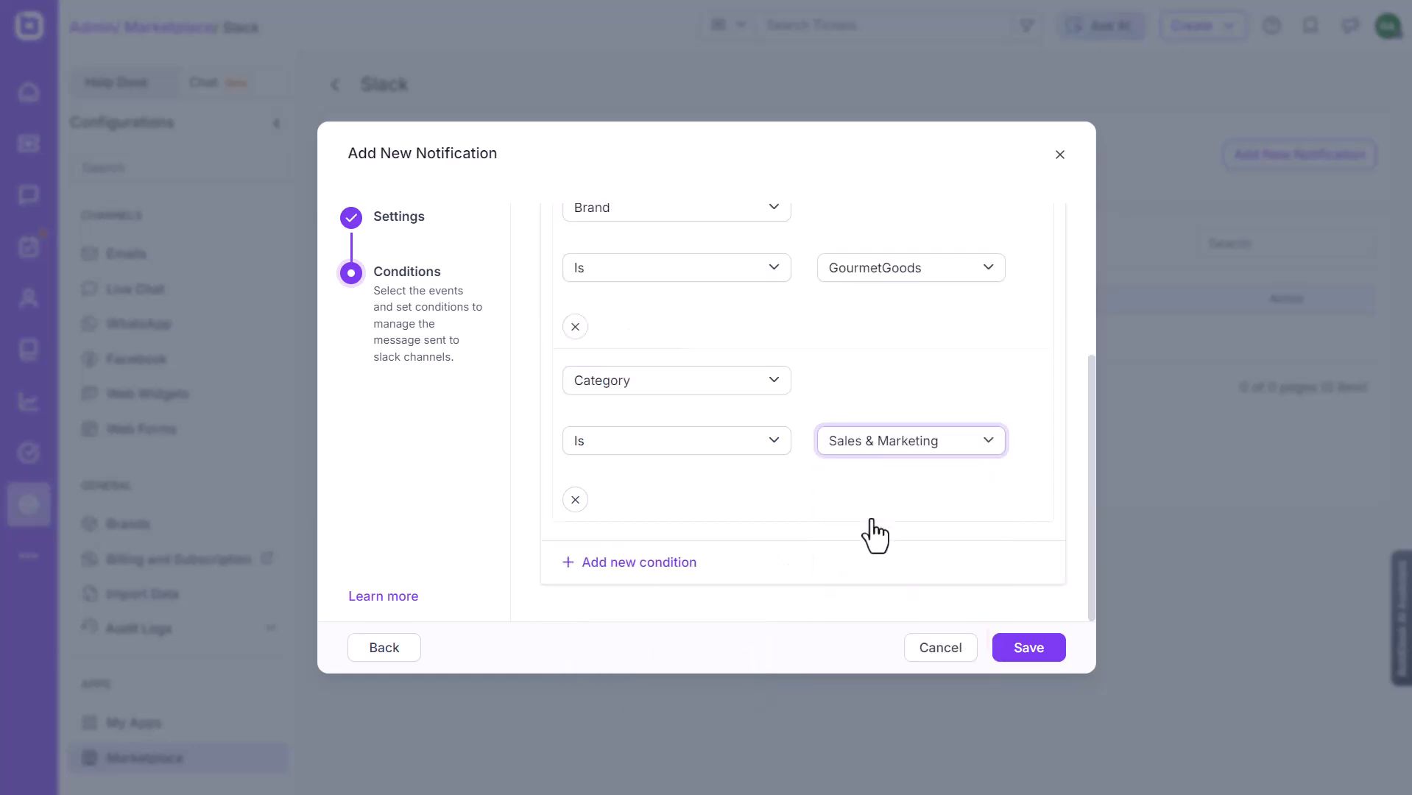
pyautogui.click(1024, 652)
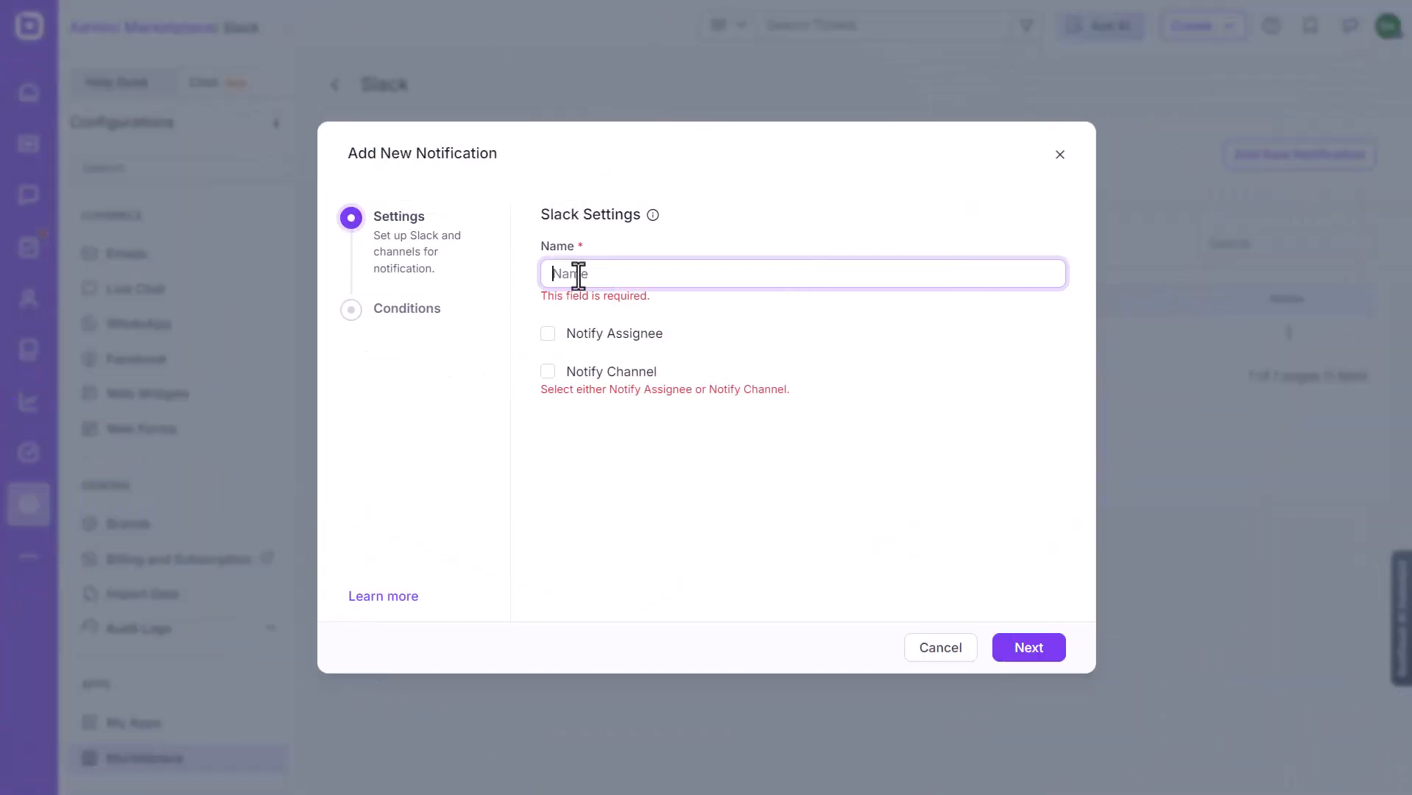
# Name the notification 'Marketing' and post it to #marketing in the Sales & Marketing workspace.
pyautogui.write('Marketing')
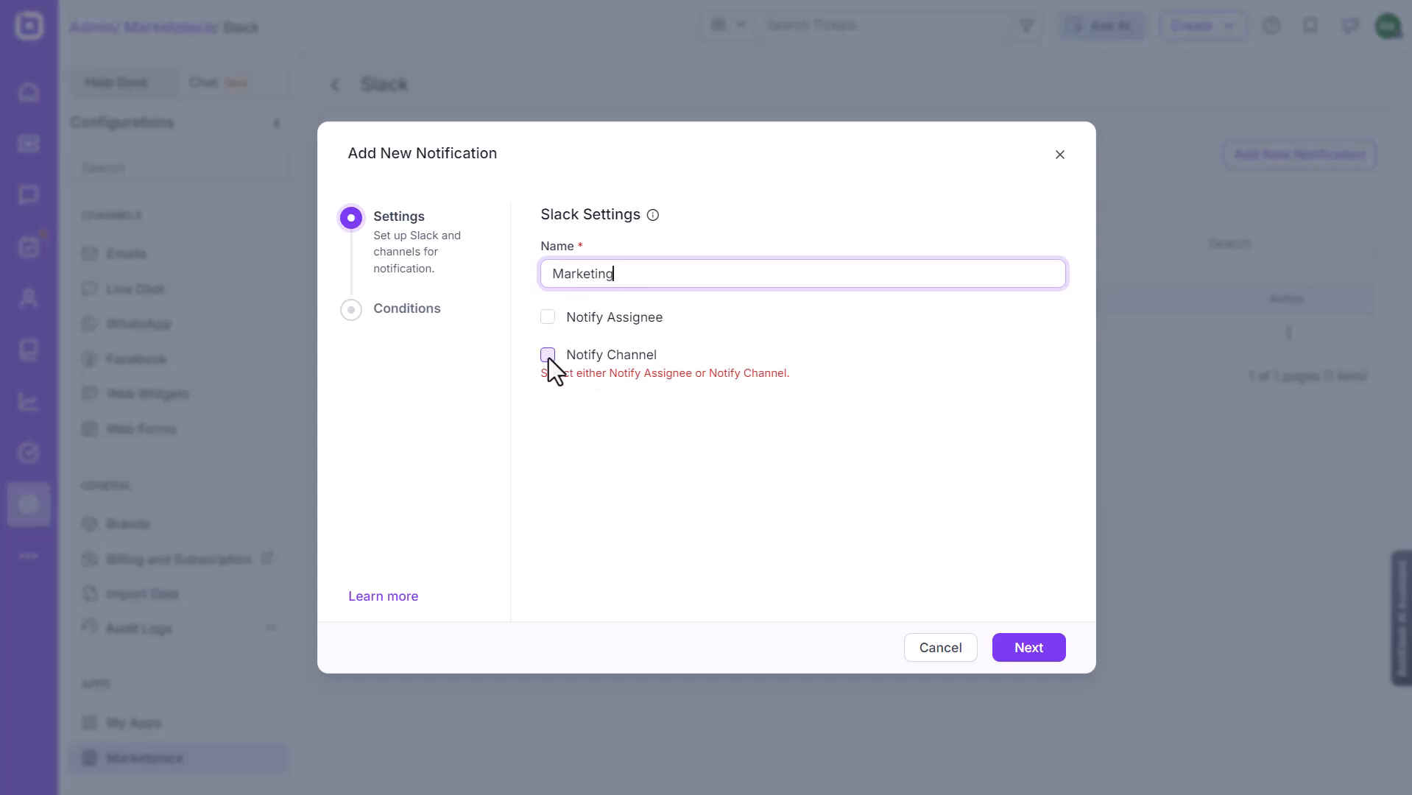
pyautogui.click(548, 356)
pyautogui.click(1053, 434)
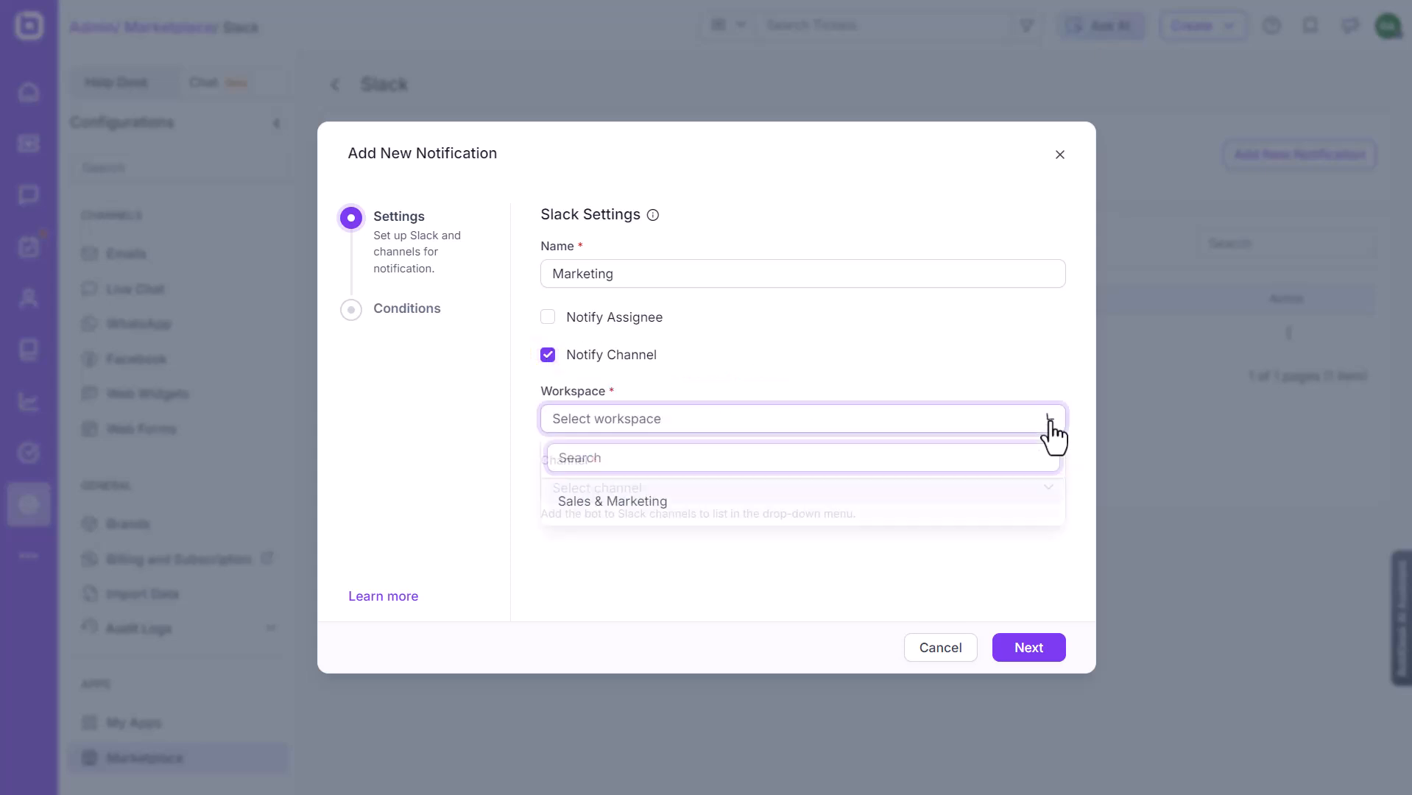
pyautogui.click(627, 501)
pyautogui.click(1048, 495)
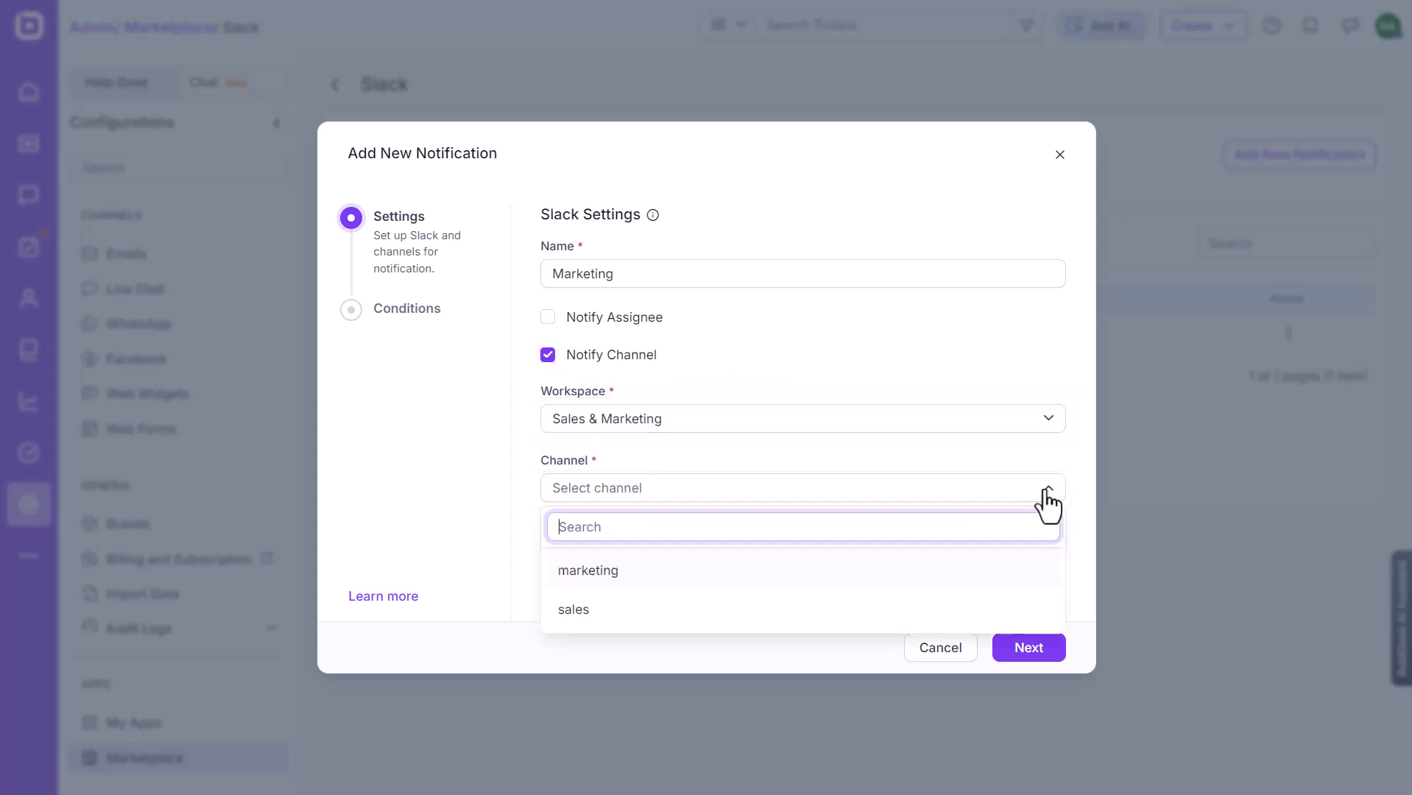
pyautogui.click(624, 578)
pyautogui.click(1030, 648)
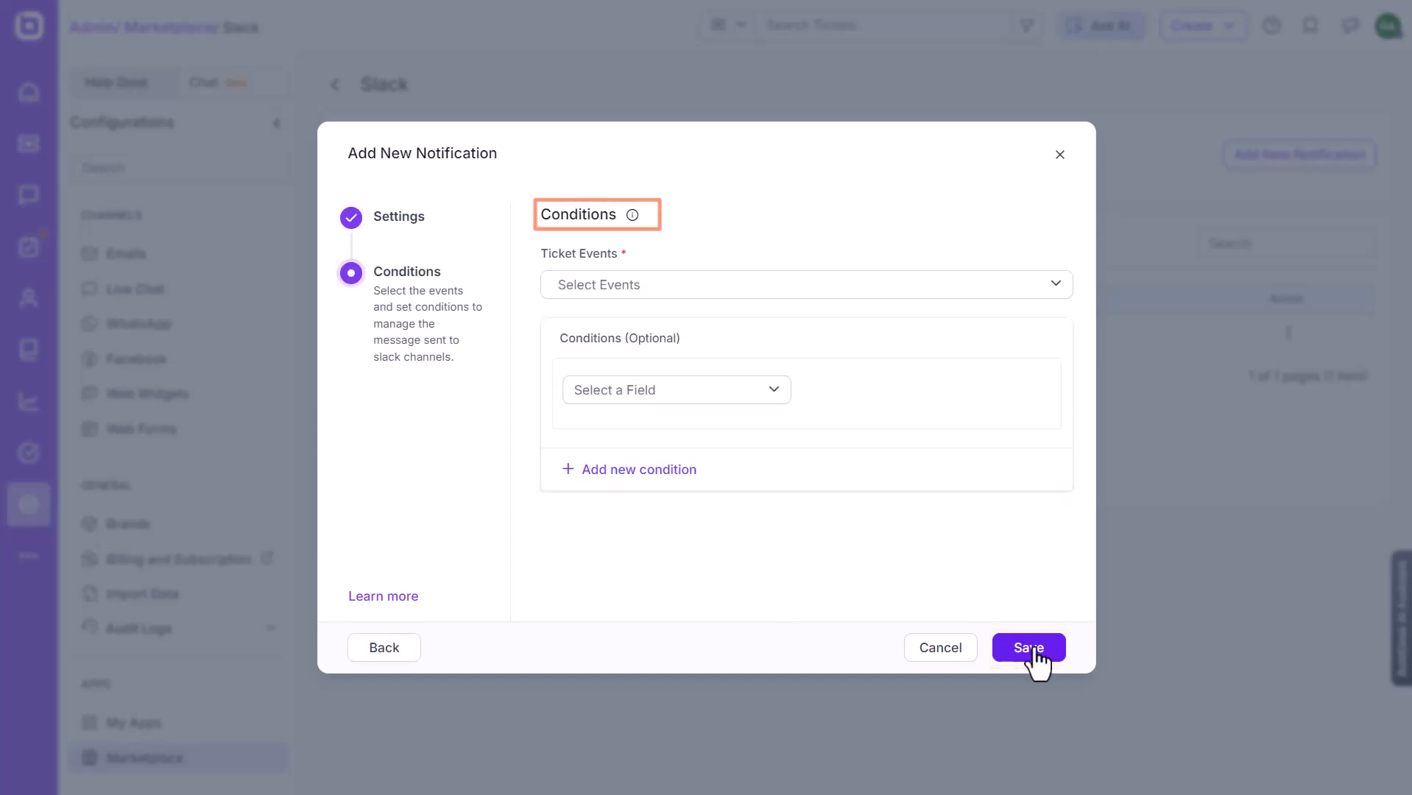
# Choose the trigger events, add a Category is Sales & Marketing condition, and save.
pyautogui.click(1056, 287)
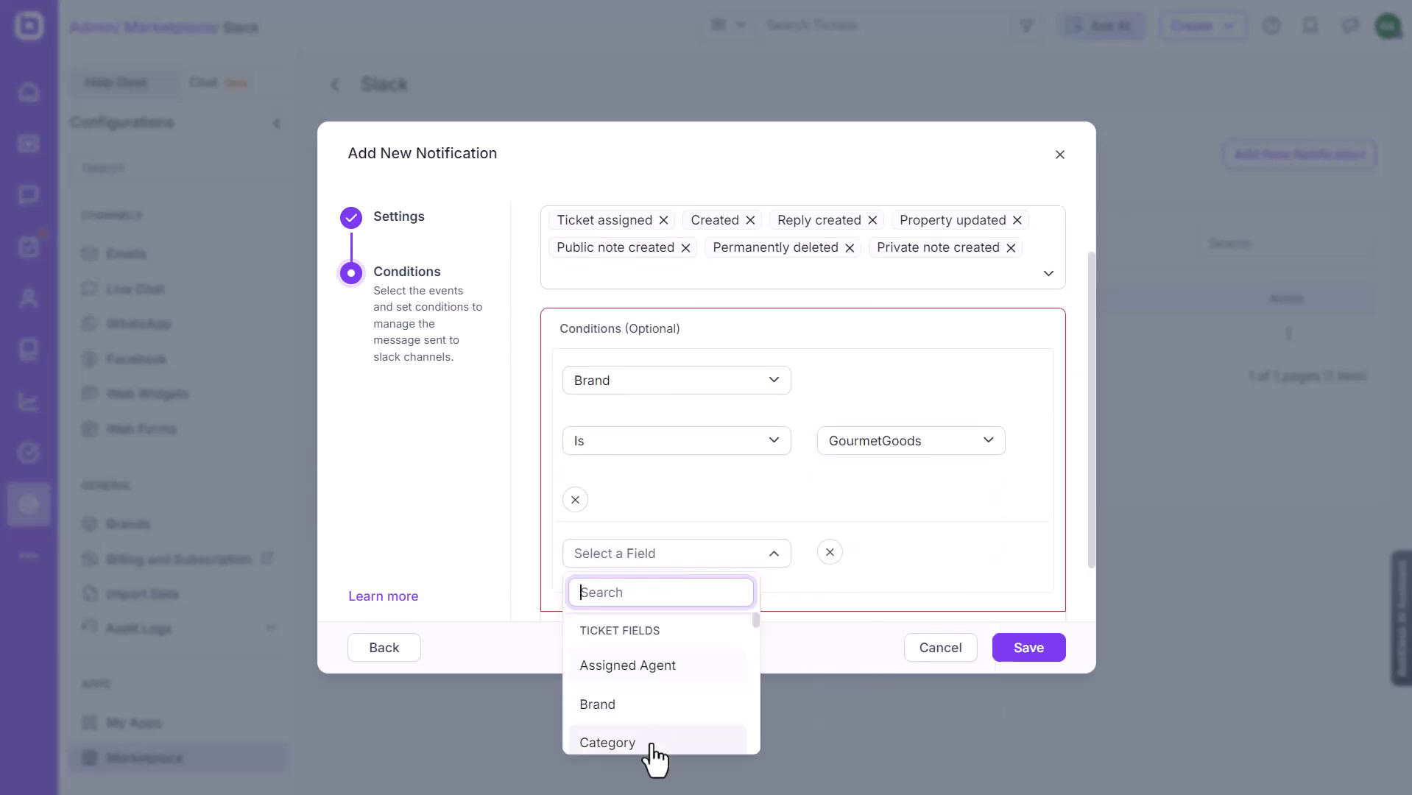
pyautogui.click(652, 743)
pyautogui.click(986, 442)
pyautogui.scroll(-3, 851, 599)
pyautogui.click(872, 627)
pyautogui.click(1029, 648)
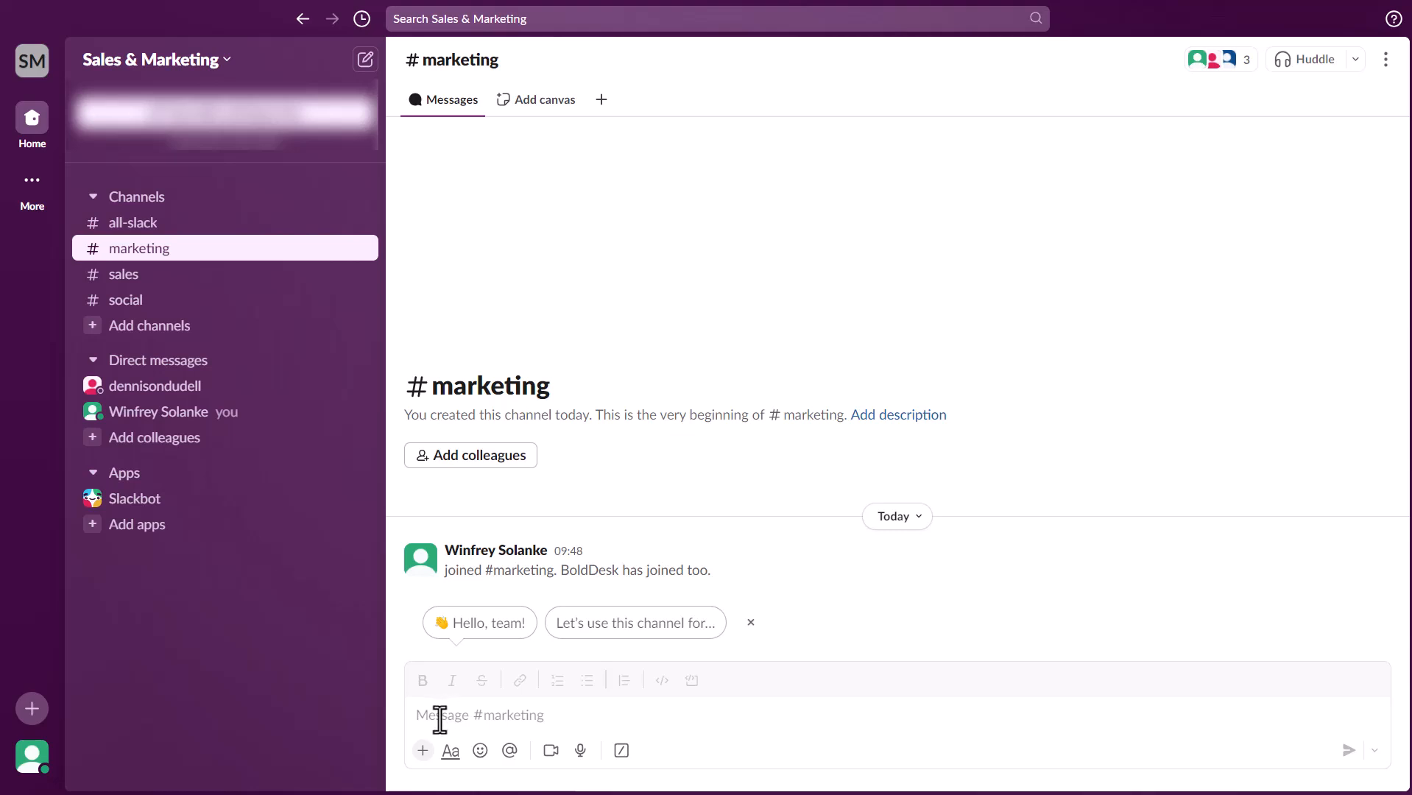
# Run /bolddesk-sign-in in #marketing and follow the bot's Login link.
pyautogui.click(440, 720)
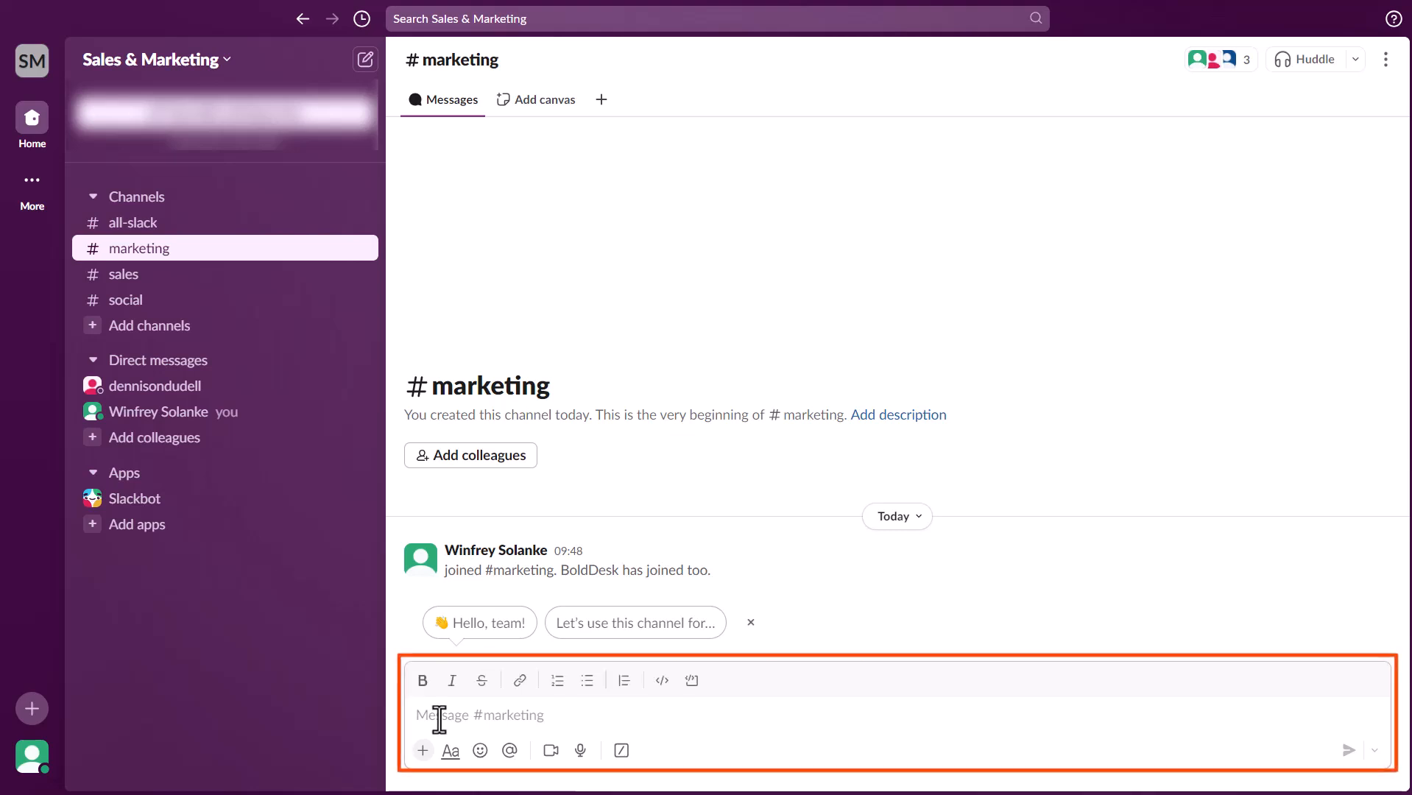
pyautogui.write('/sign')
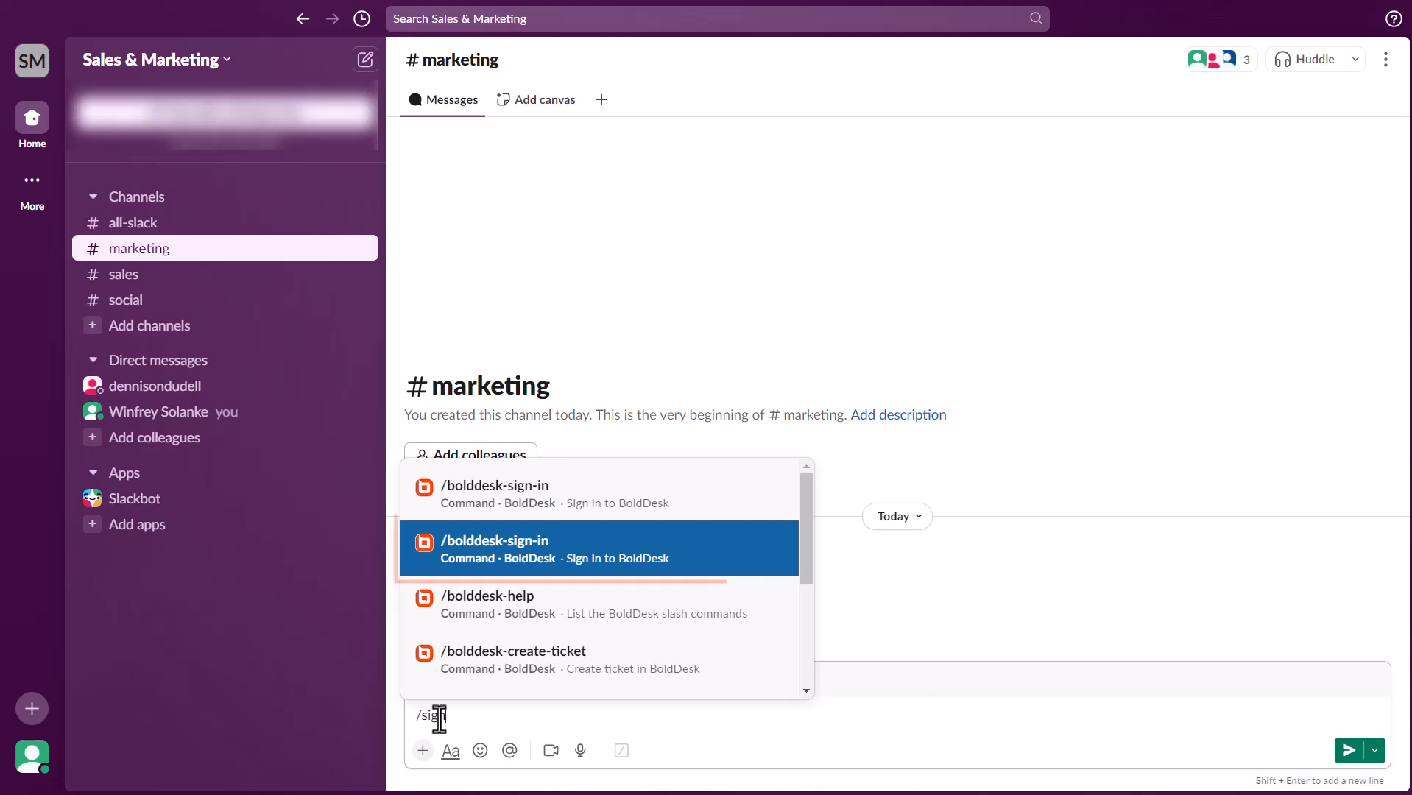
pyautogui.click(500, 565)
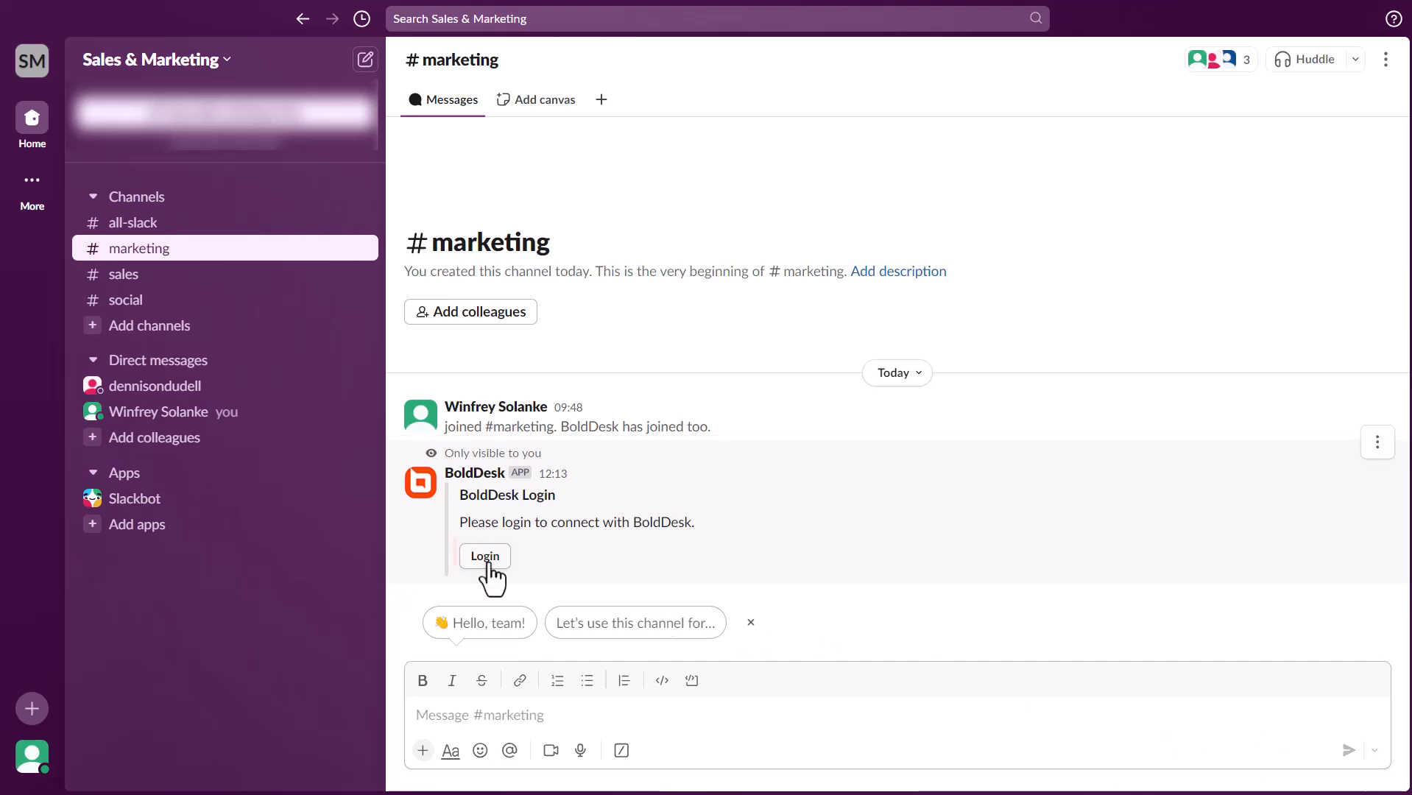
pyautogui.click(486, 557)
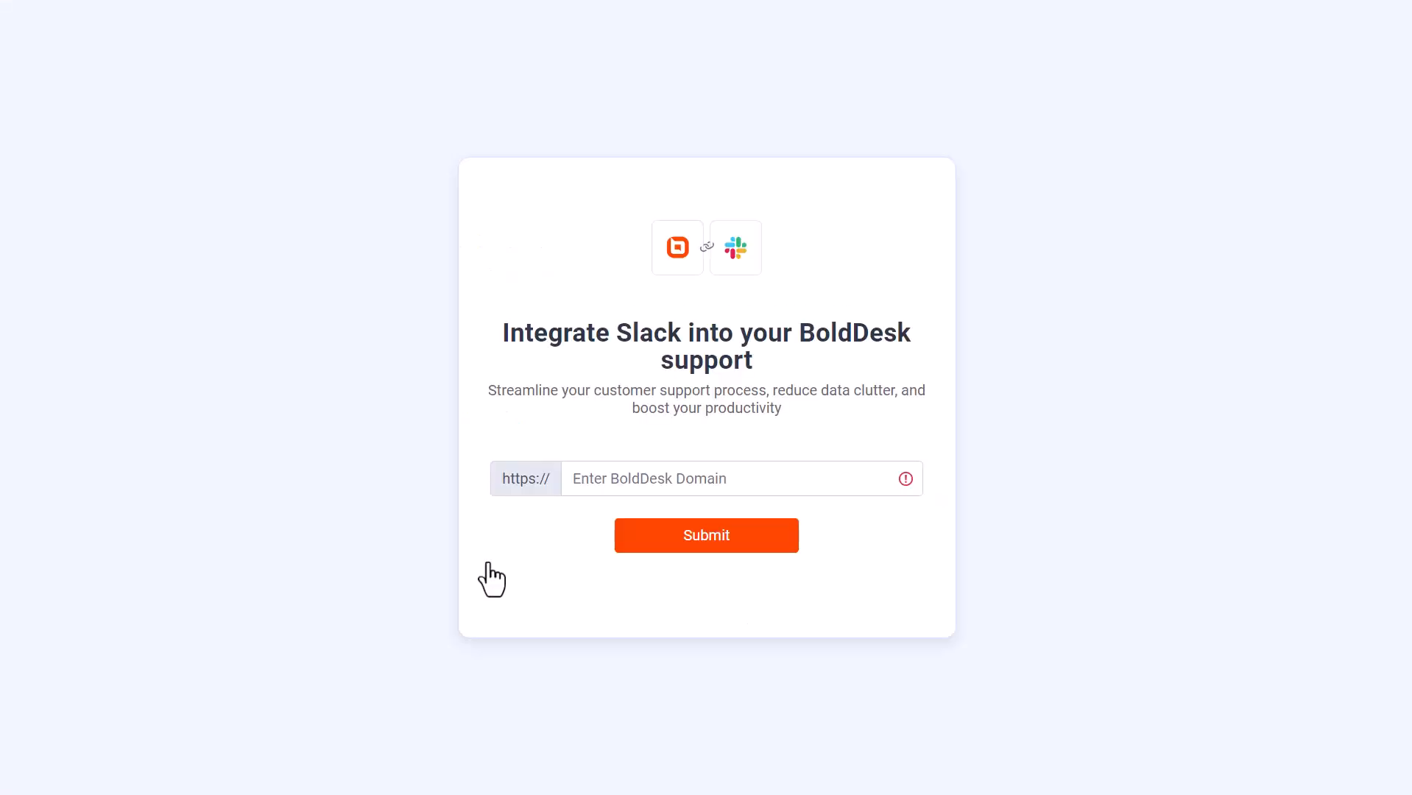
# Submit the domain riffwiredesk.bolddesk.com and allow the integration access to BoldDesk data.
pyautogui.click(627, 480)
pyautogui.write('riffwiredesk.bolddesk.com')
pyautogui.click(707, 543)
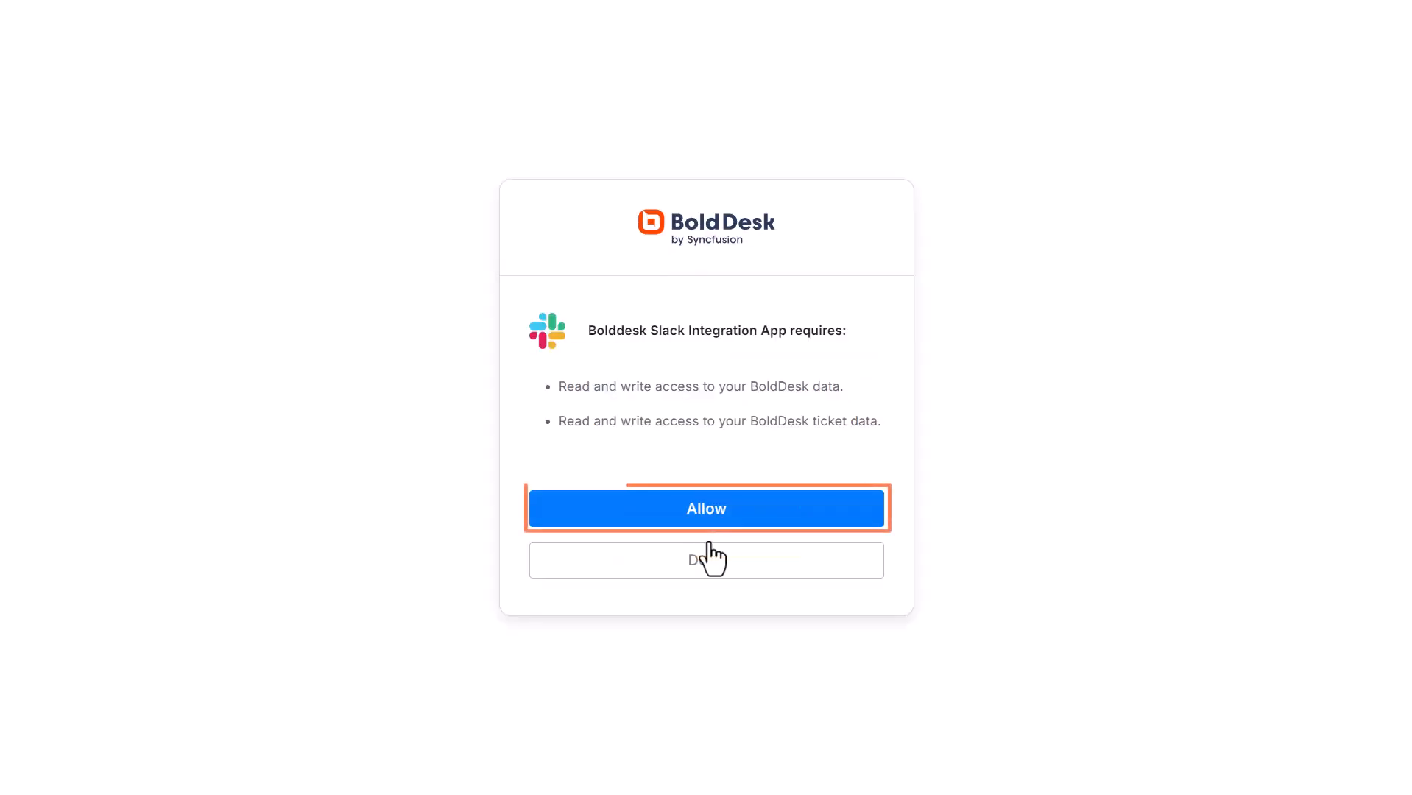
pyautogui.click(703, 522)
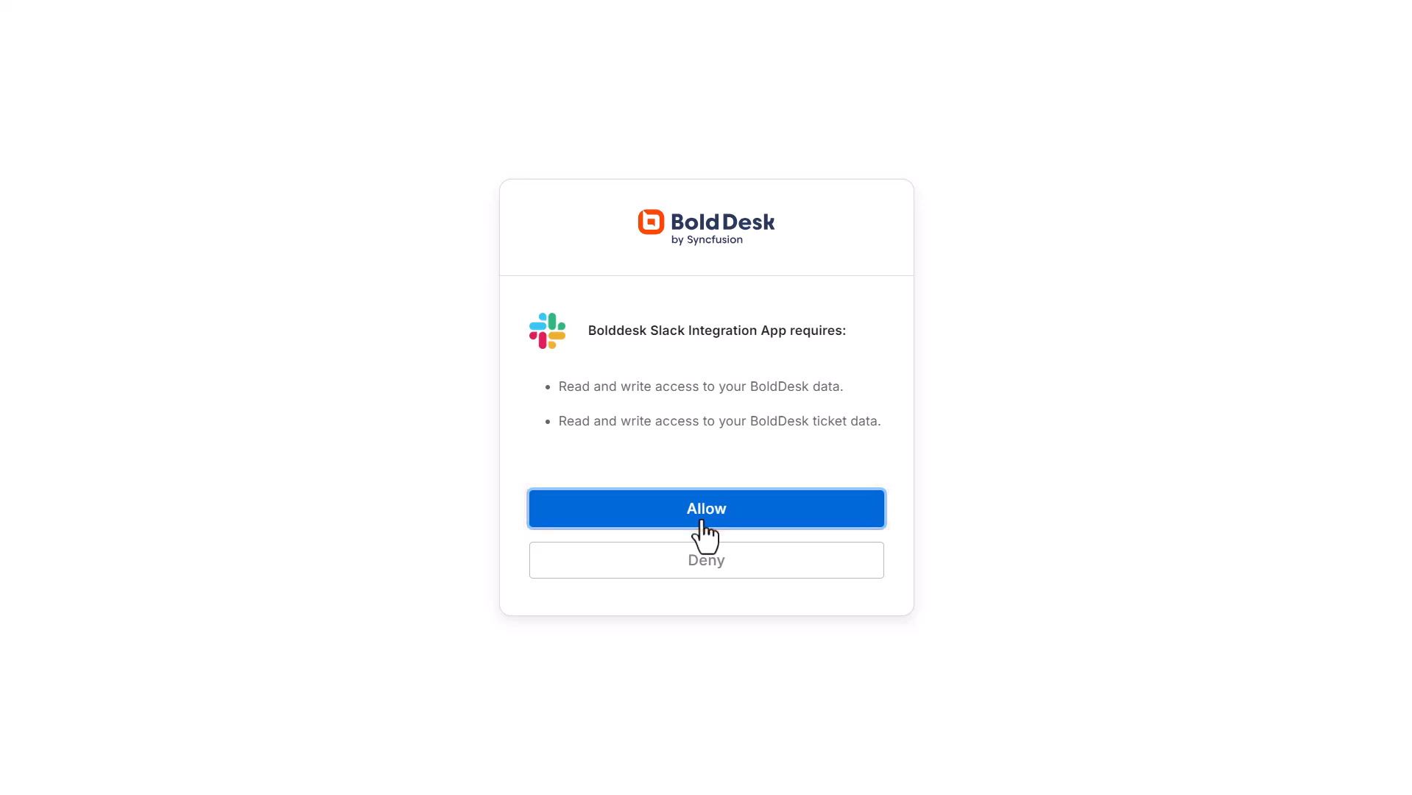
# Sign in to the agent portal with the account e-mail and password, passing reCAPTCHA.
pyautogui.click(1010, 208)
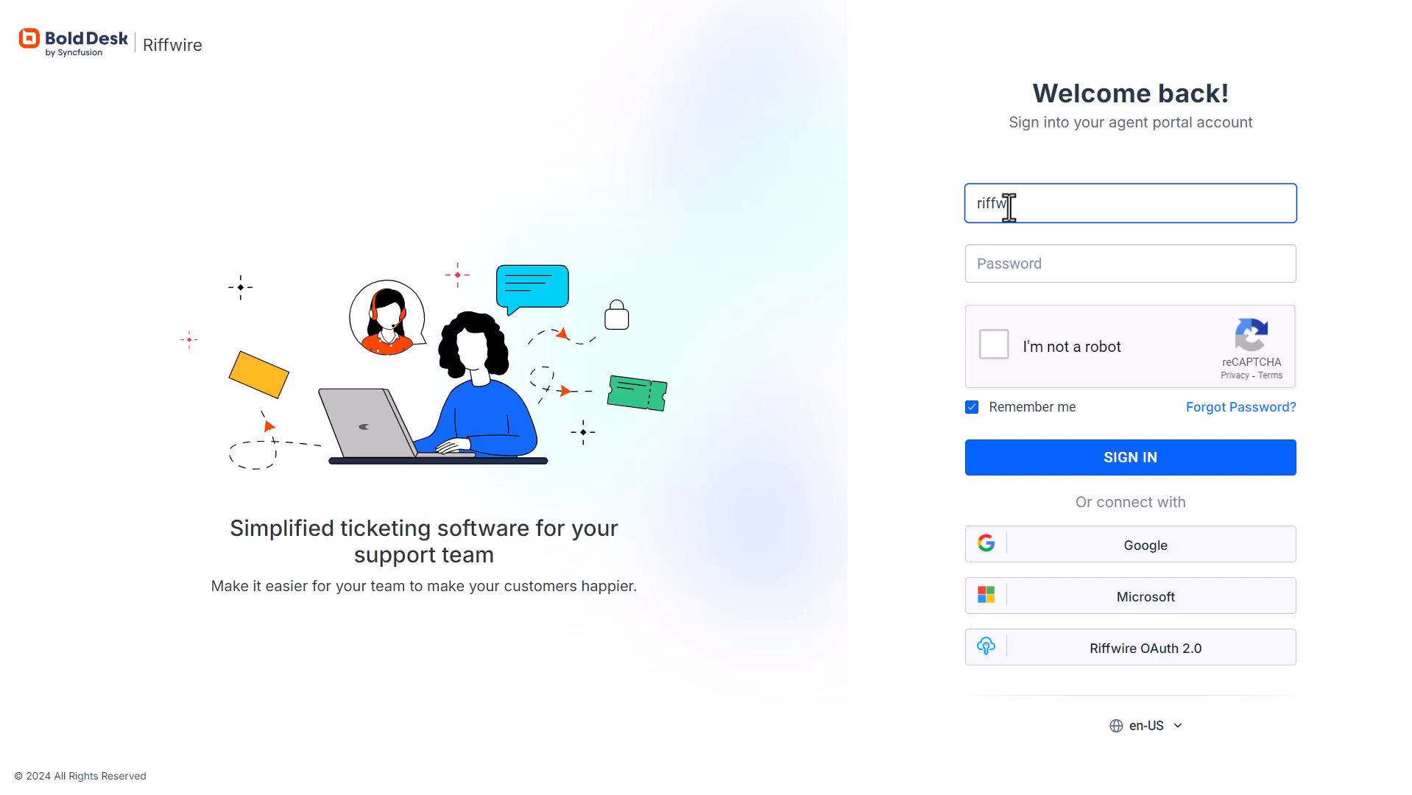
pyautogui.press('Tab')
pyautogui.write('************')
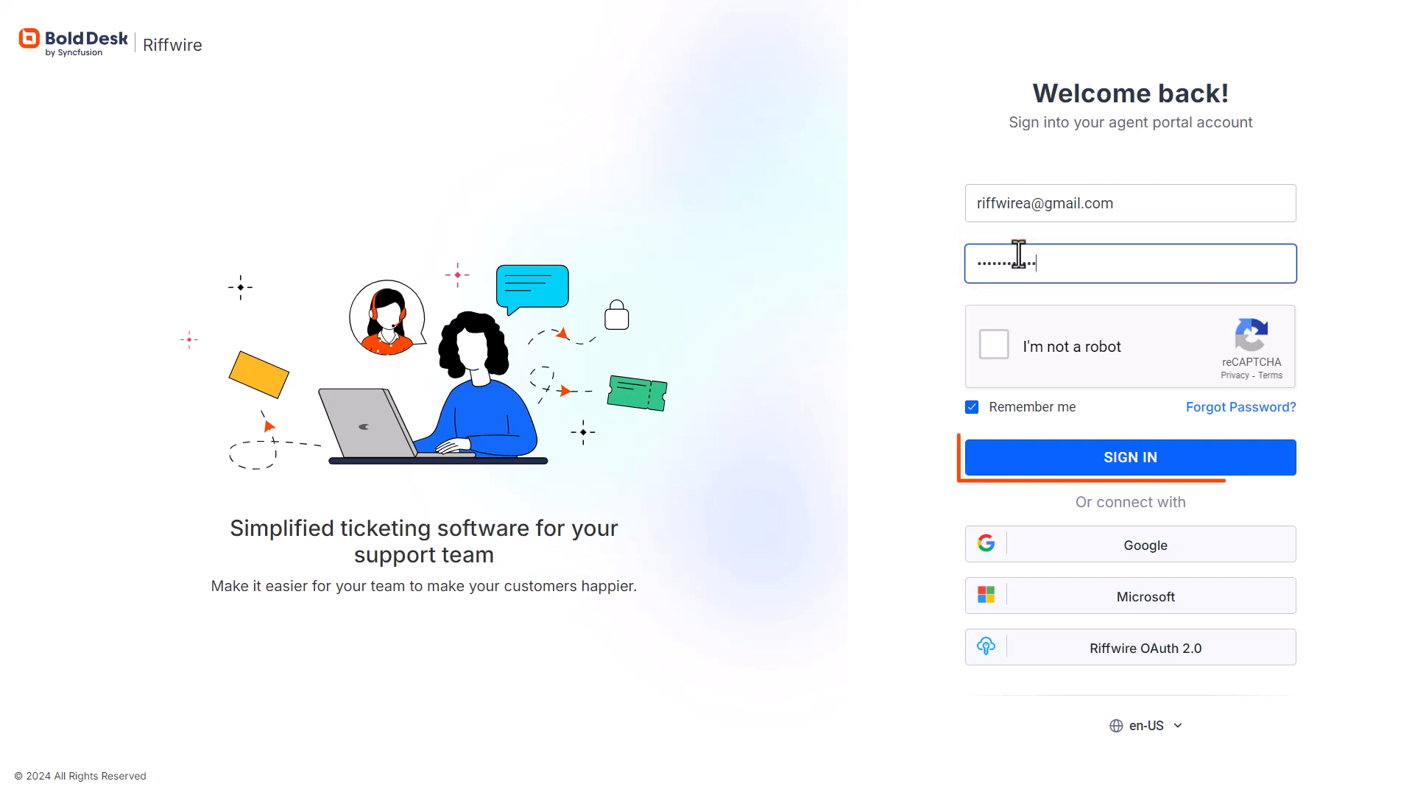
pyautogui.click(994, 345)
pyautogui.click(1049, 460)
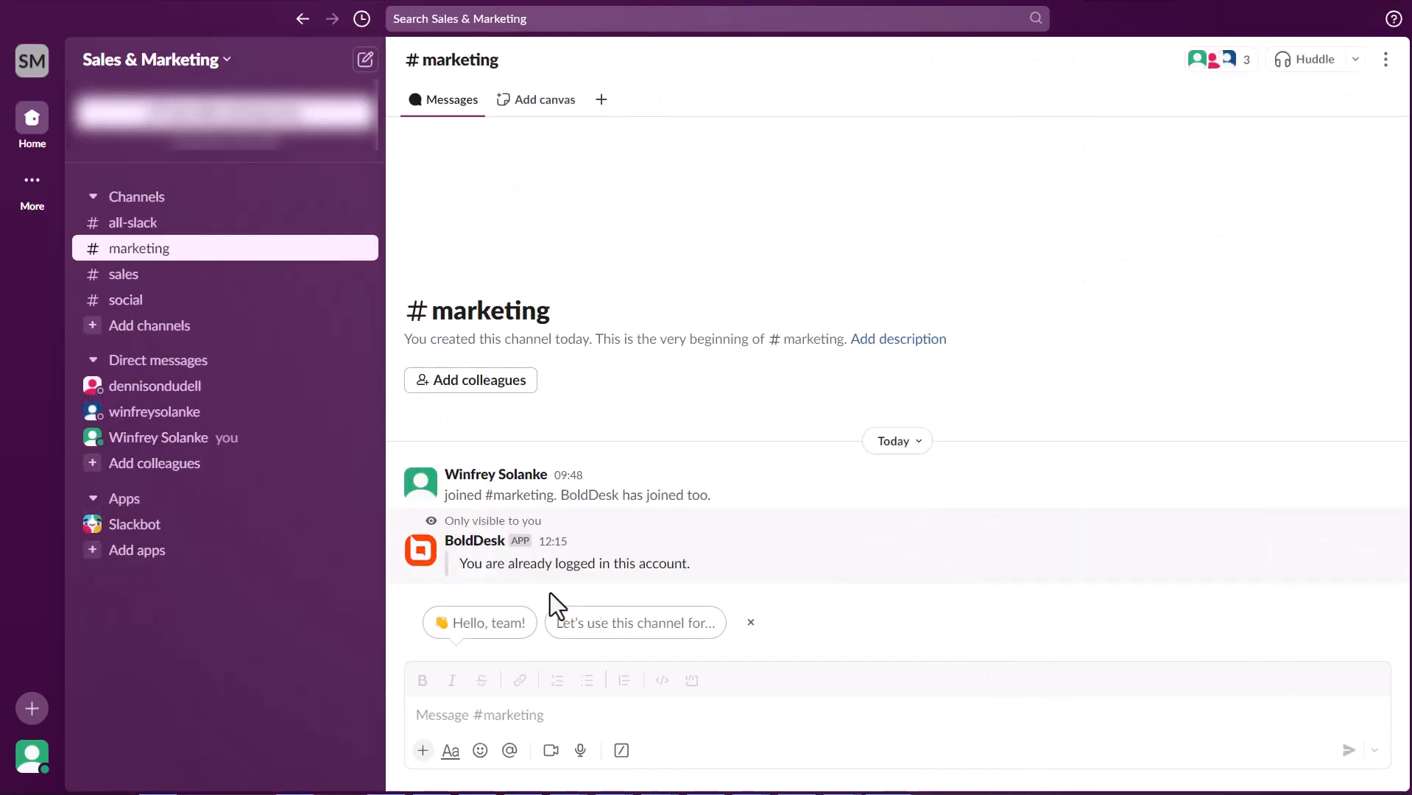
# Run the /bolddesk-create-ticket command in the channel.
pyautogui.click(490, 715)
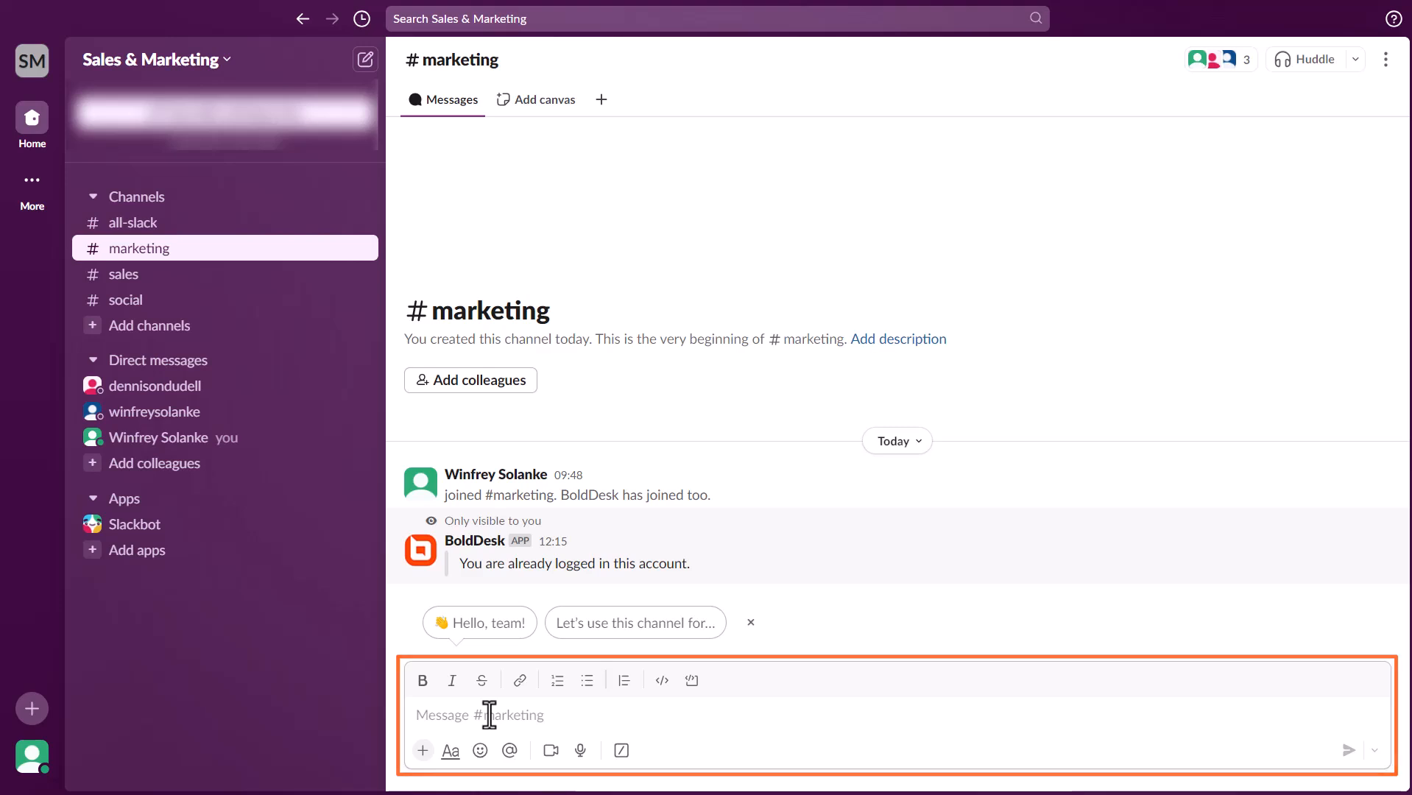
pyautogui.write('/create-ticket')
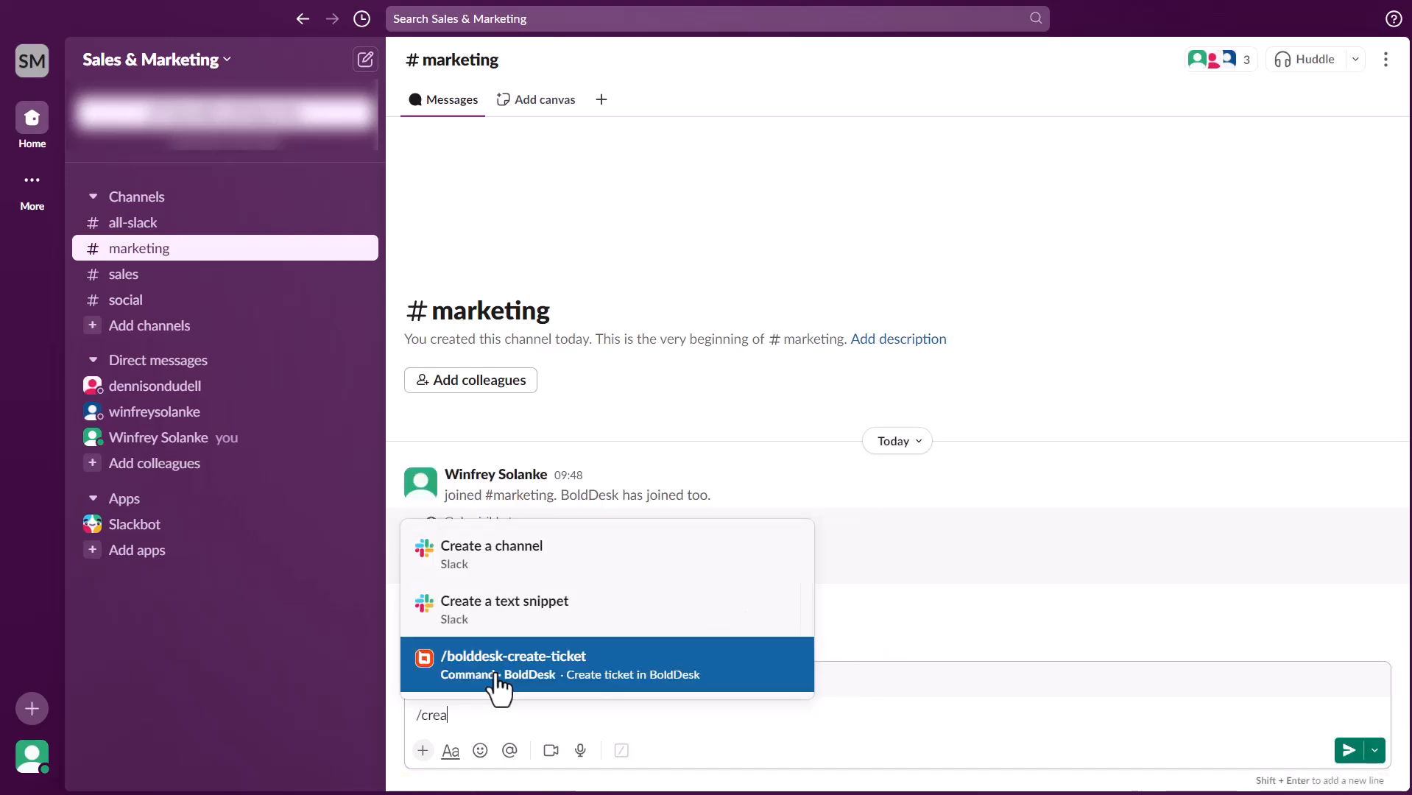
pyautogui.click(593, 694)
pyautogui.click(1349, 751)
# Set brand Customer Support, pick the customer as requester, and category Sales & Marketing.
pyautogui.click(858, 220)
pyautogui.write('cust')
pyautogui.click(648, 254)
pyautogui.click(891, 294)
pyautogui.write('dudd')
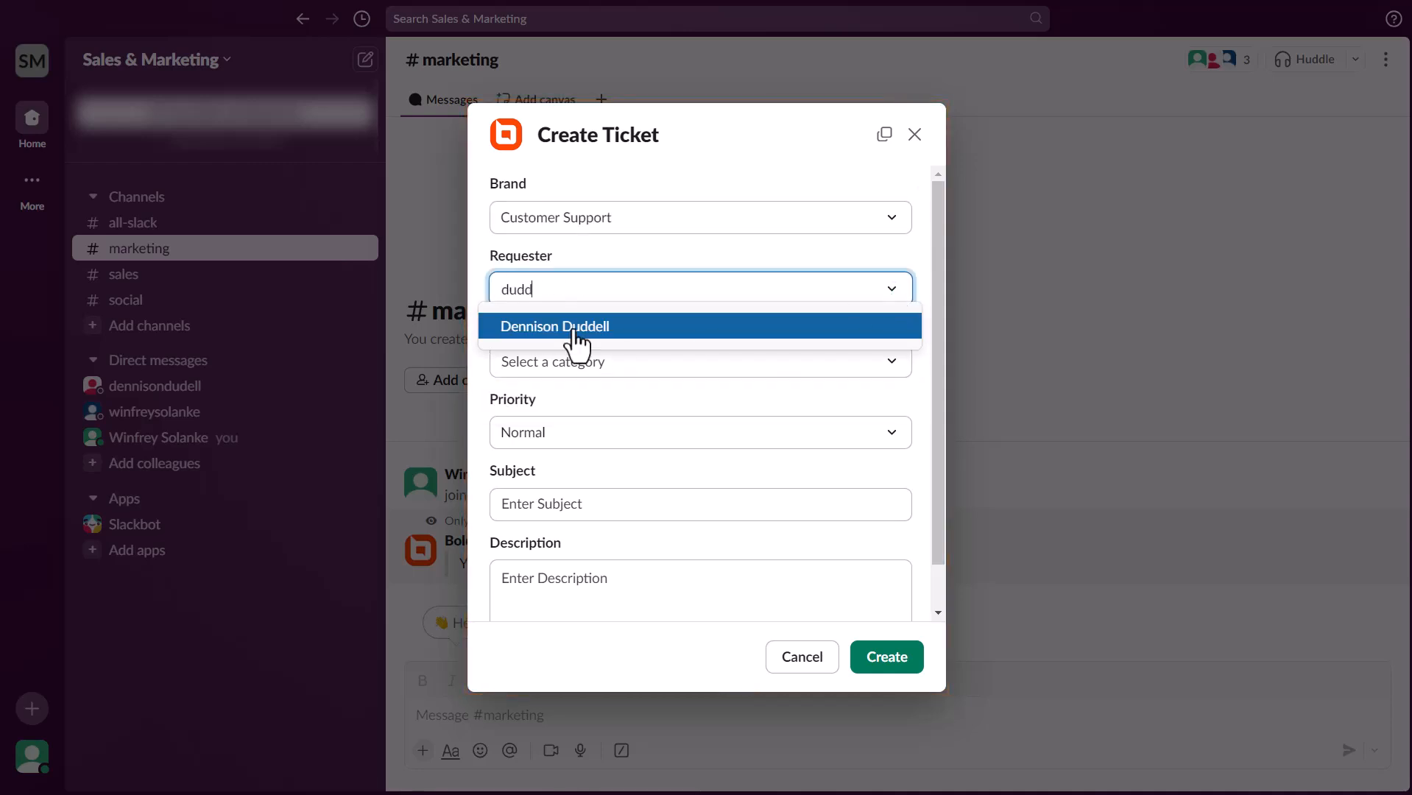
pyautogui.click(577, 341)
pyautogui.click(577, 364)
pyautogui.write('sa')
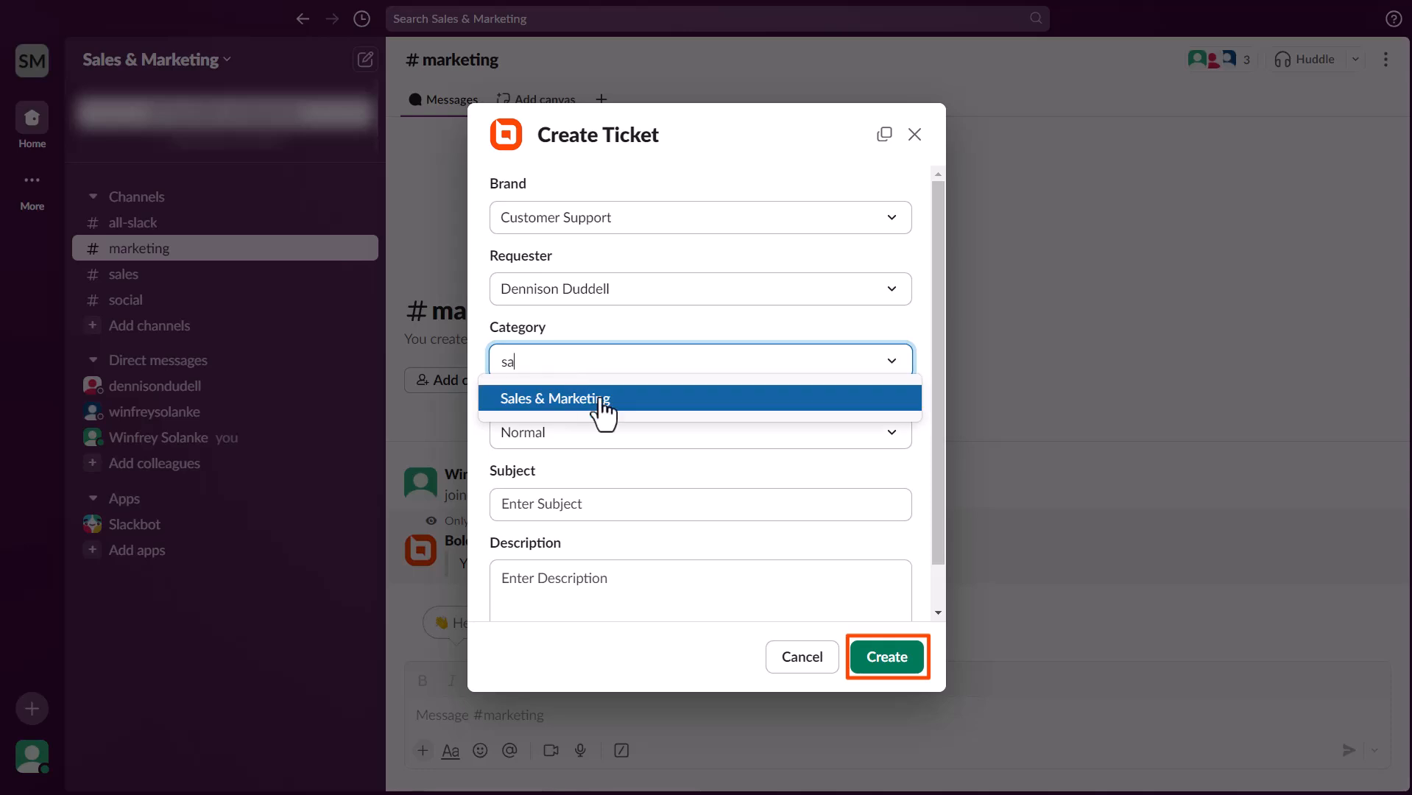
pyautogui.click(598, 405)
pyautogui.scroll(-1, 610, 437)
# Enter subject 'Inquiry on Product Pricing' and a 'Hi Support, … Regards,' description.
pyautogui.click(601, 456)
pyautogui.write('Inquiry on Product Prici')
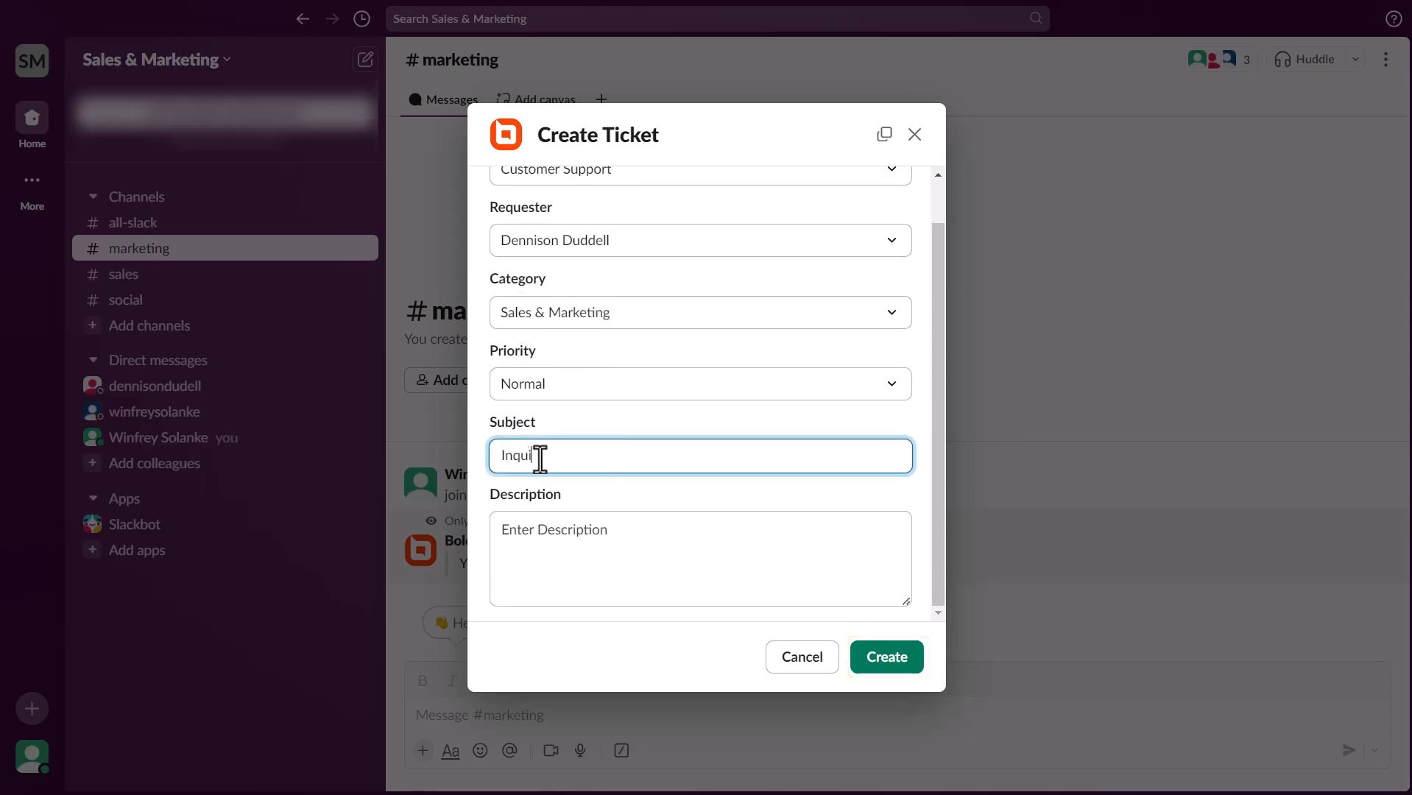
pyautogui.write('ng')
pyautogui.click(509, 529)
pyautogui.write('Hi Support,')
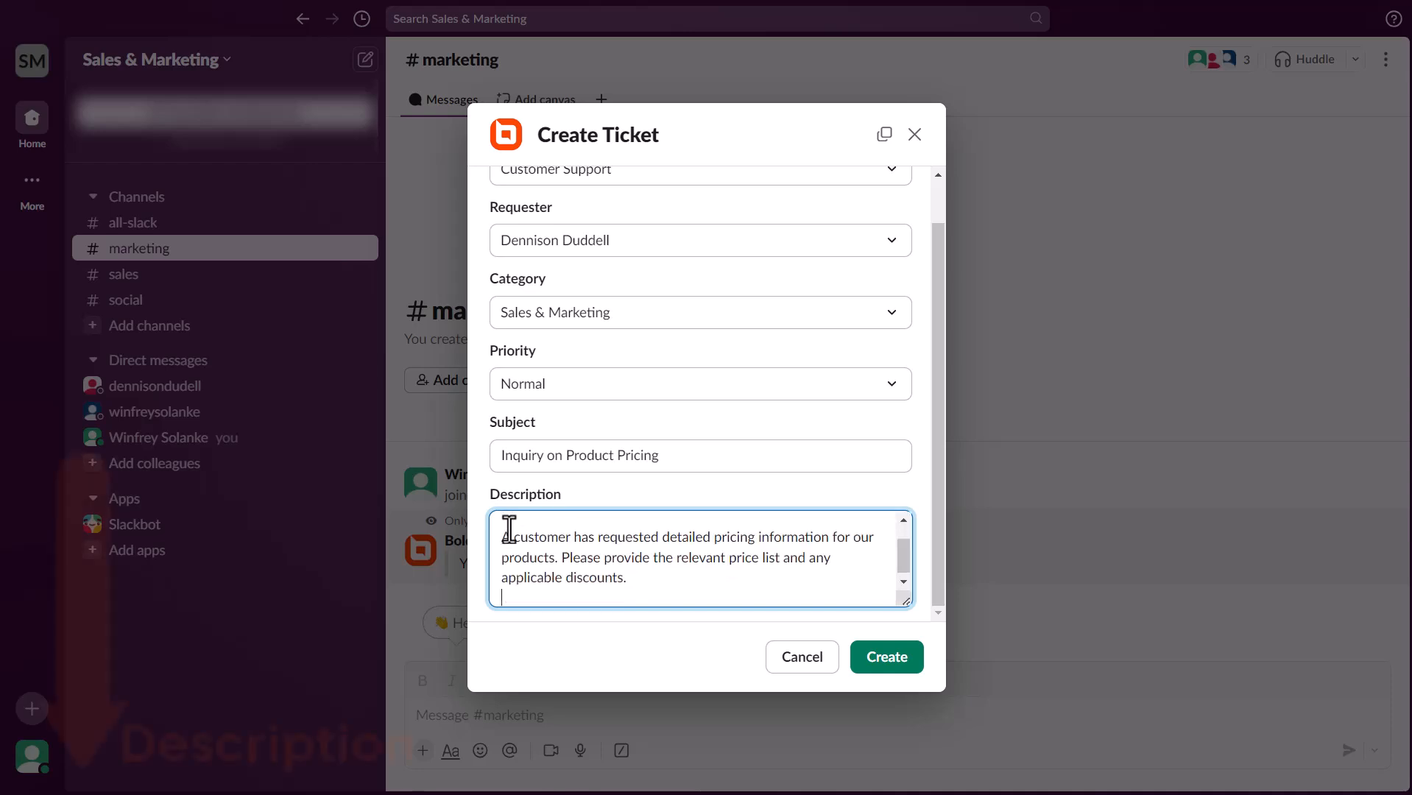
pyautogui.press('Return')
pyautogui.write('Regards,')
pyautogui.press('Return')
pyautogui.write('De')
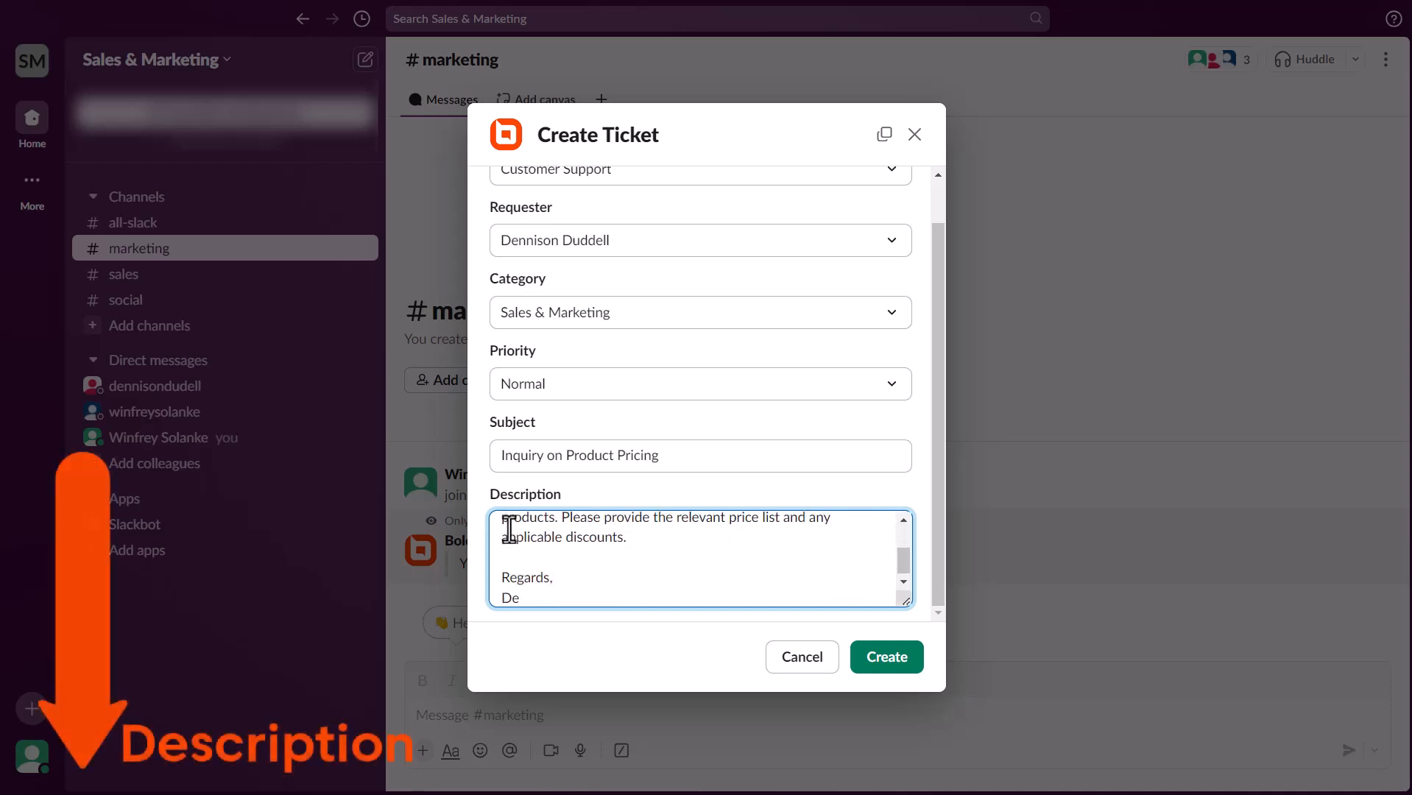